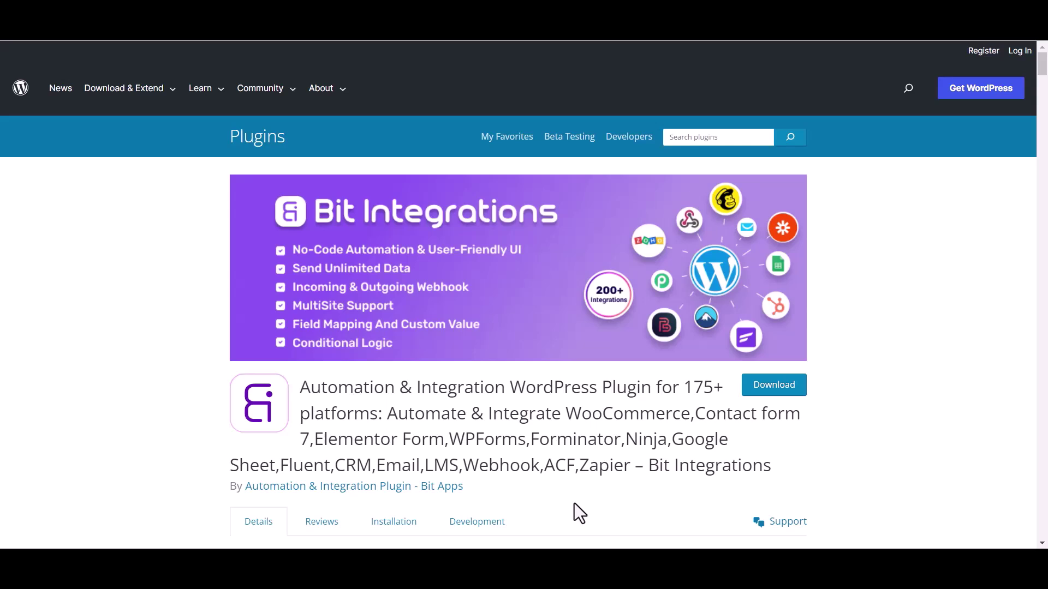
Start a new integration triggered by the Tripetto form 'Name'.
left_click_drag(648, 467, 789, 480)
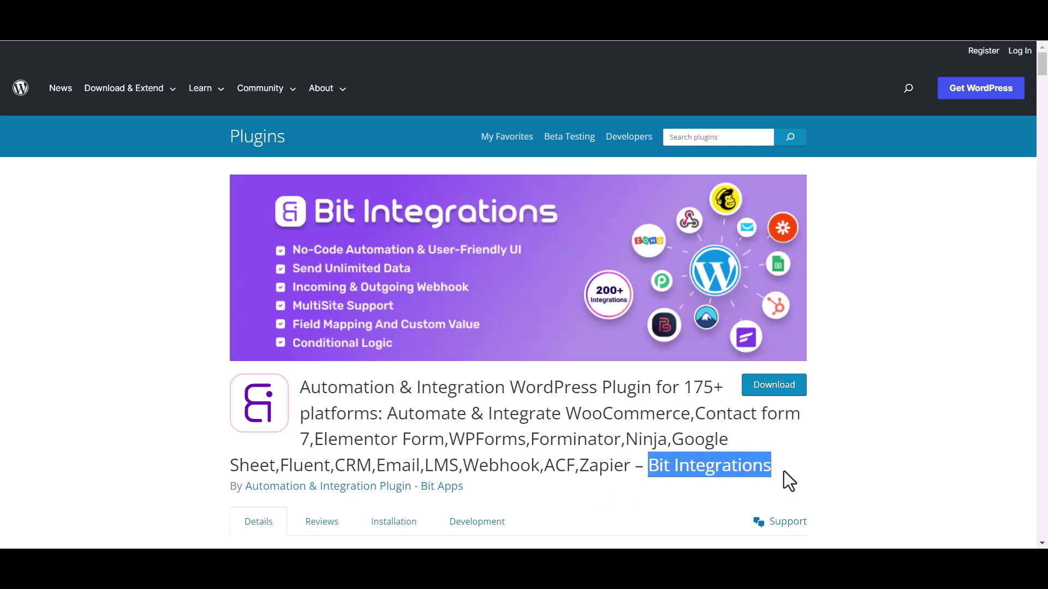
left_click(787, 470)
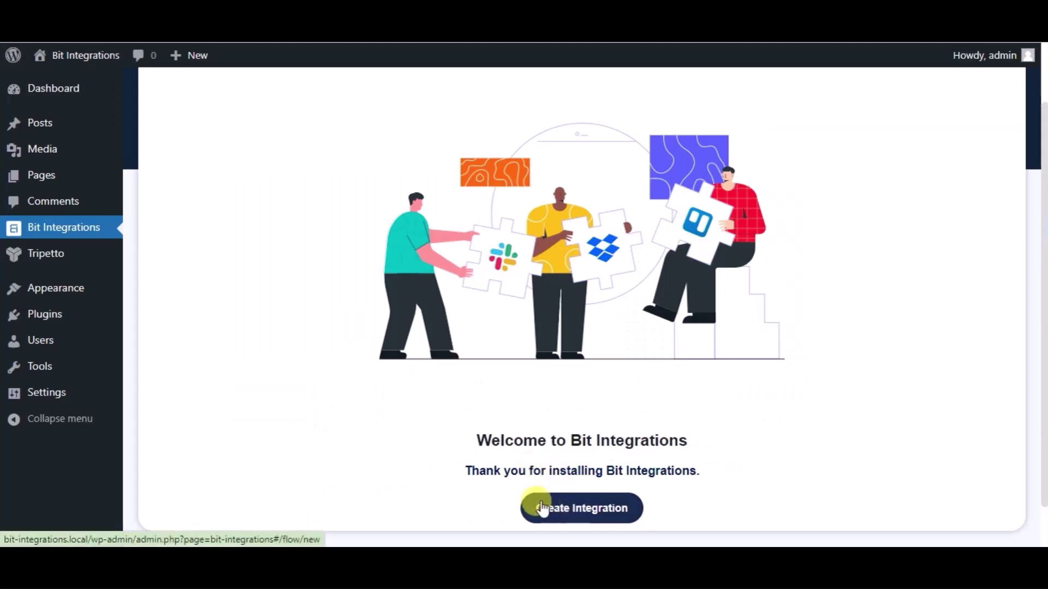
left_click(558, 505)
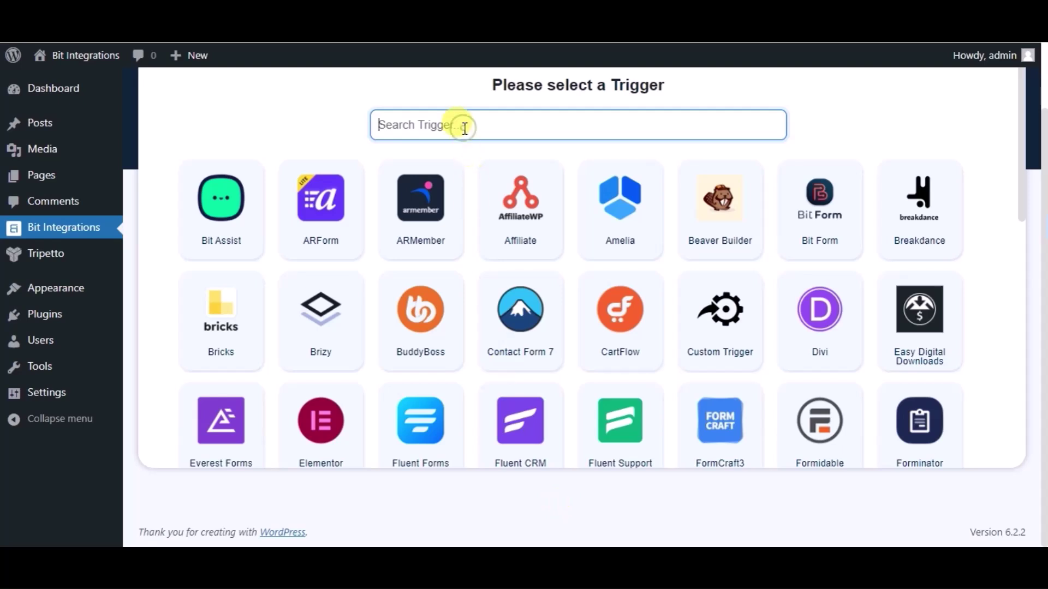
type("tri")
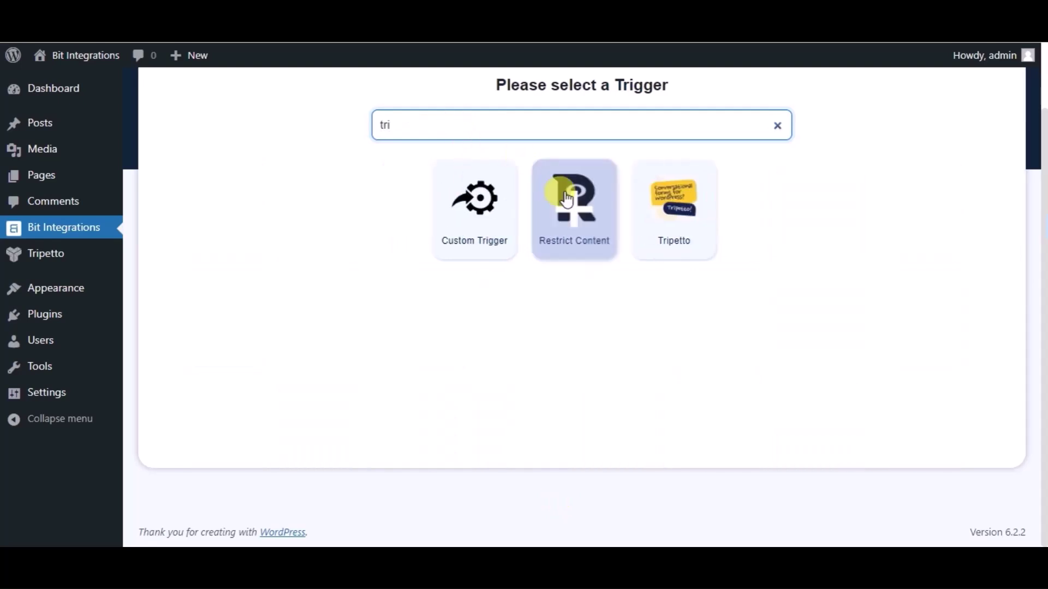
left_click(663, 225)
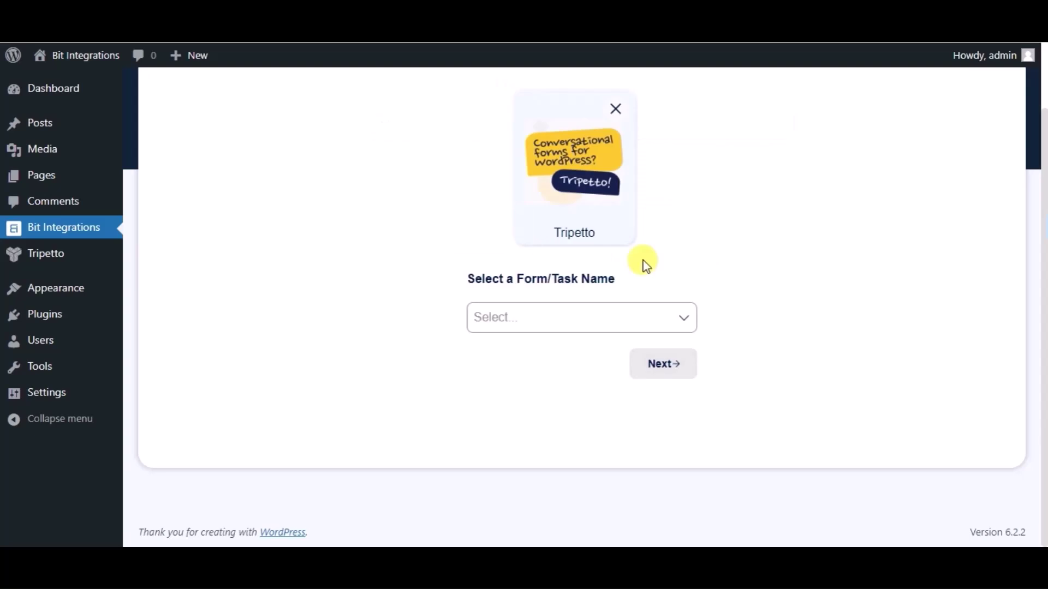
left_click(644, 311)
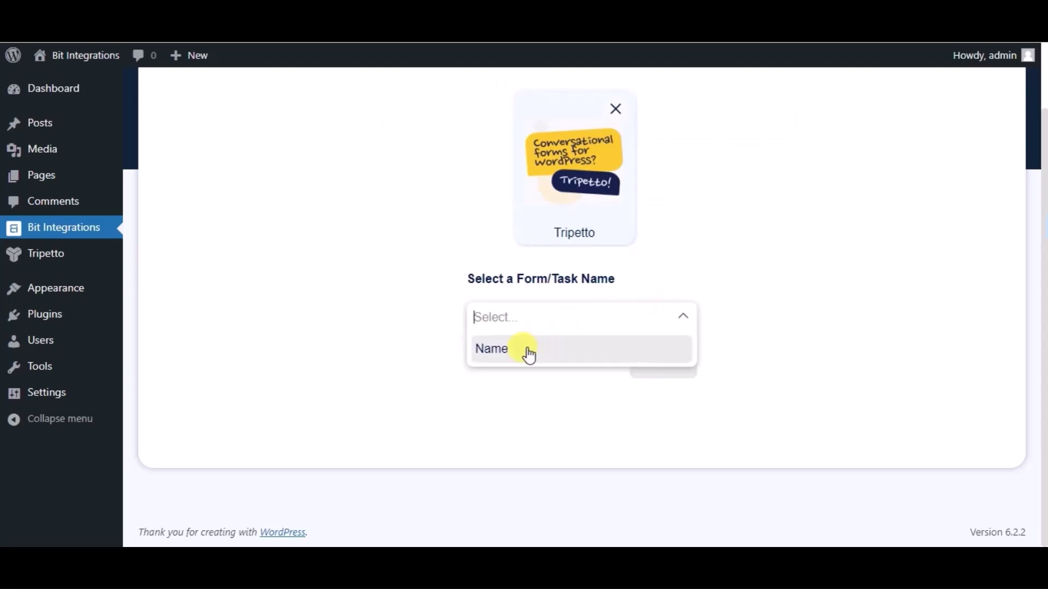
left_click(527, 352)
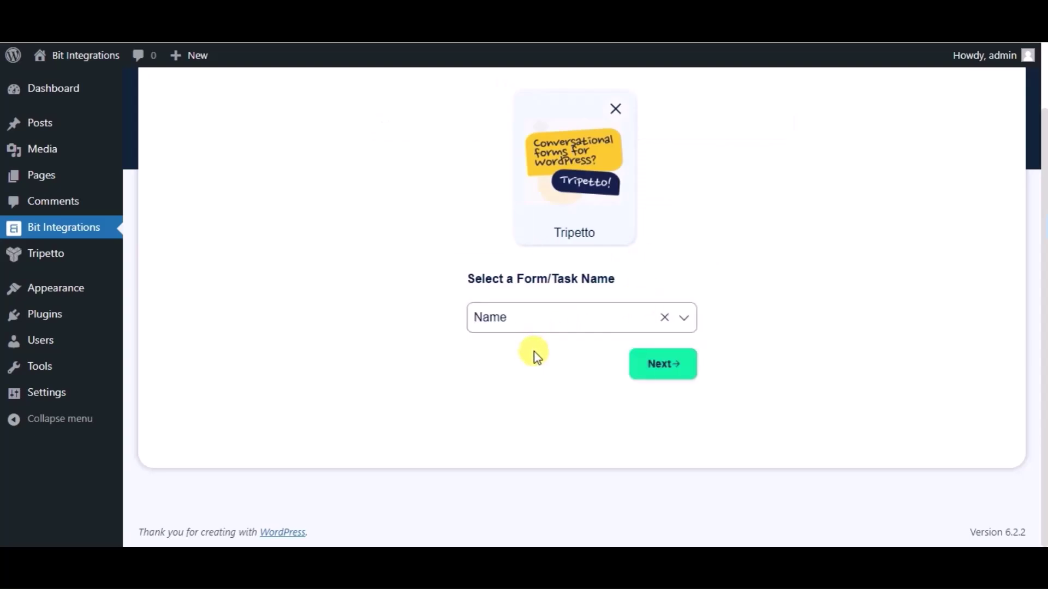
Choose WPWebhooks as the integration's action.
left_click(634, 372)
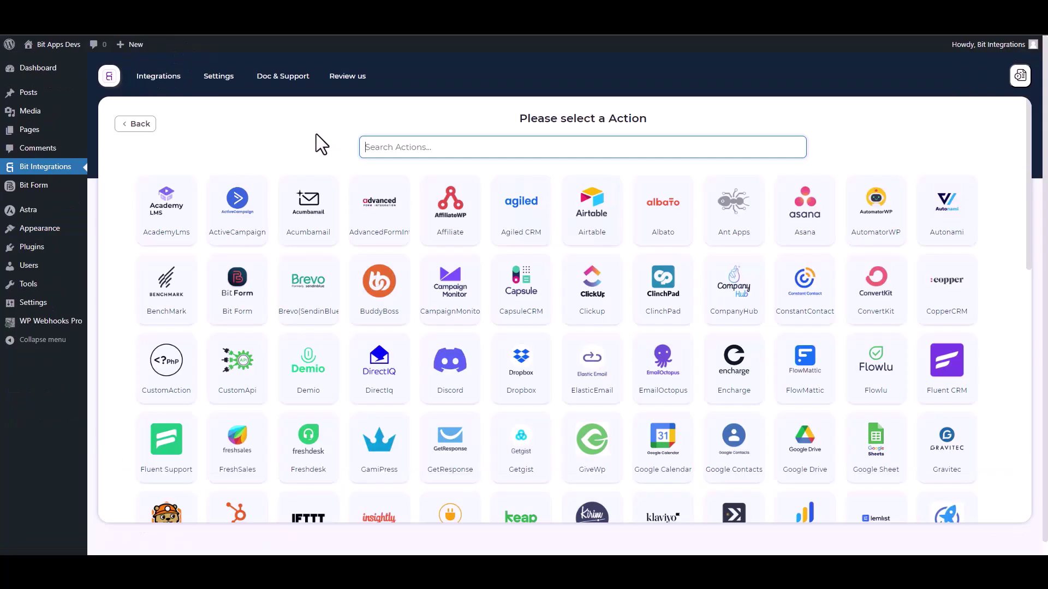
type("wp")
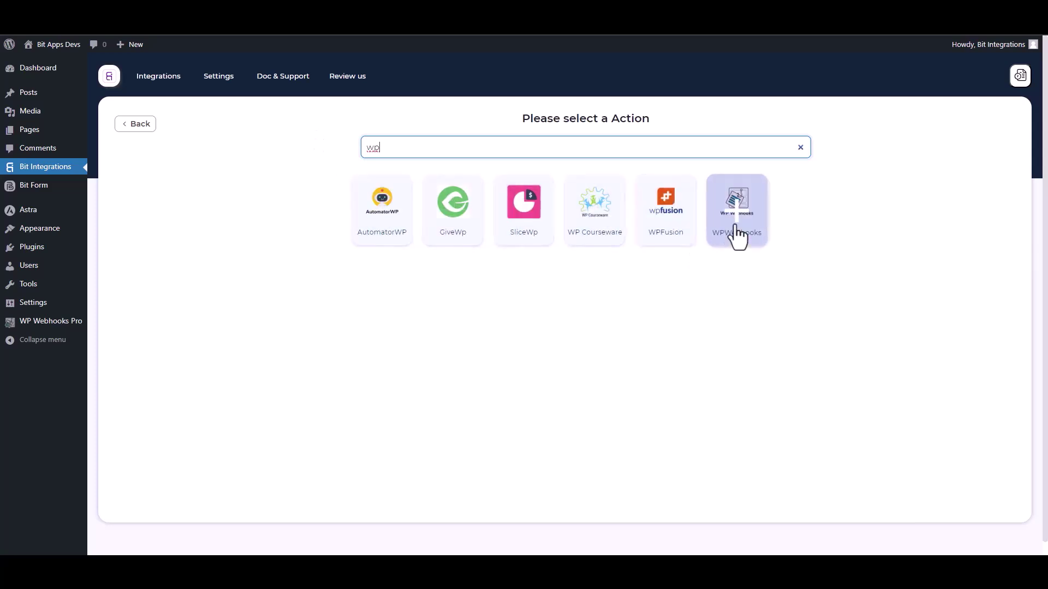
left_click(752, 253)
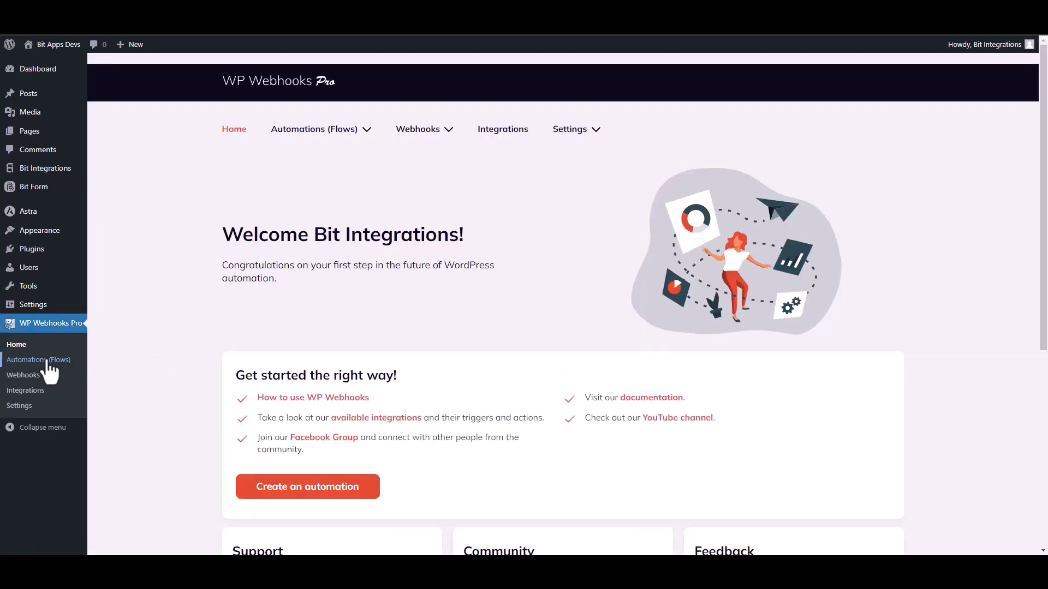
Create a WP Webhooks Pro flow named 'Bit Integrations' from the Flows page.
left_click(60, 361)
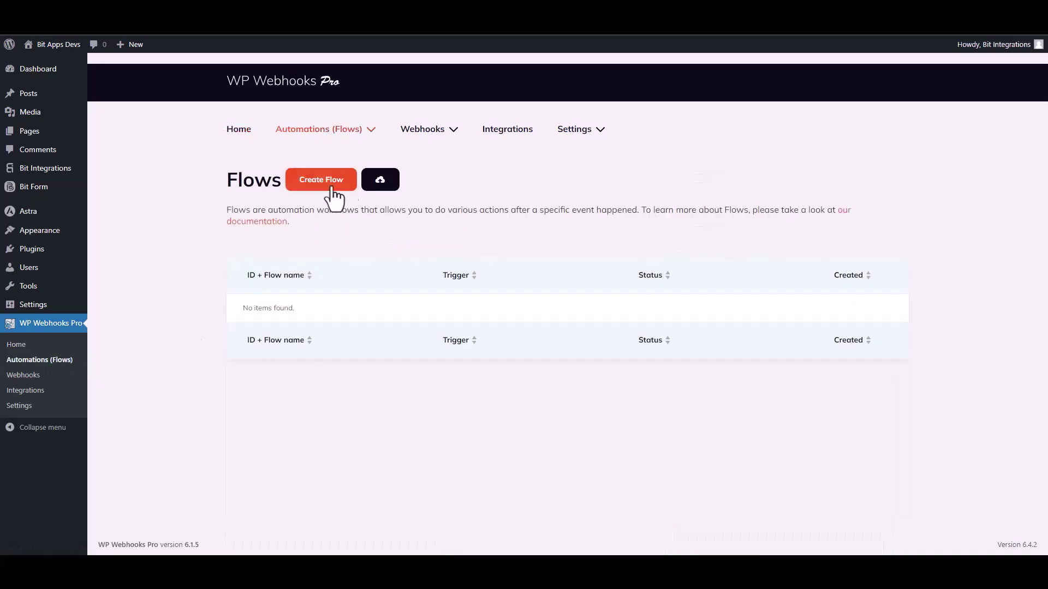
left_click(327, 185)
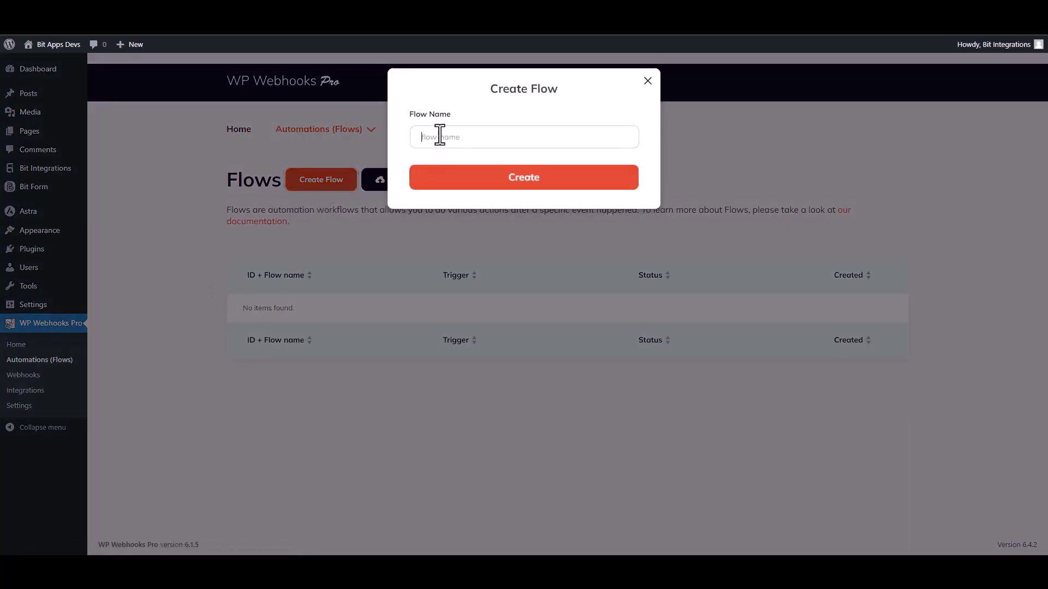
left_click(438, 136)
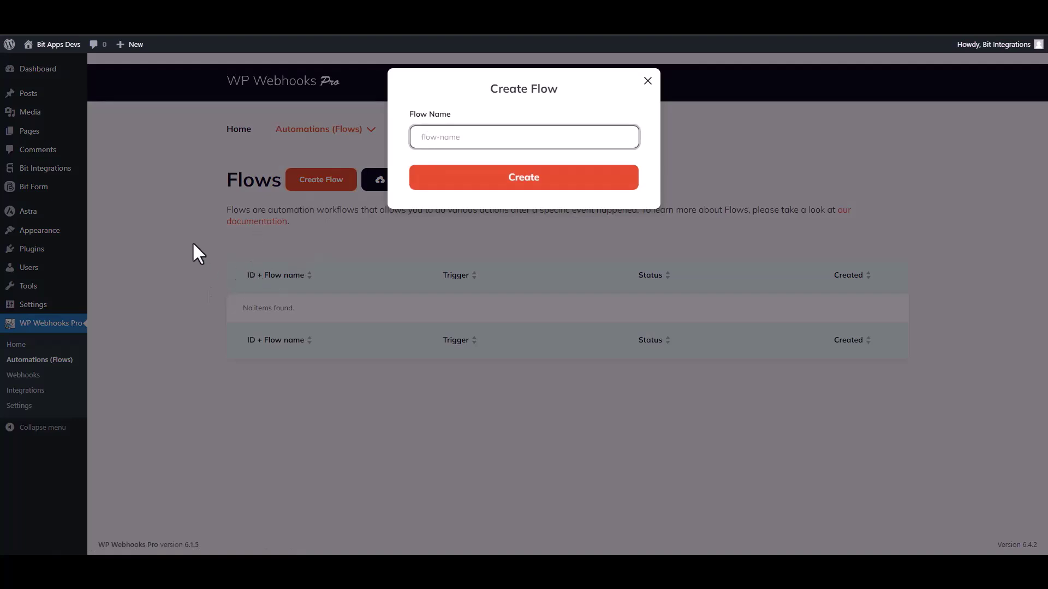
type("Bit Integrations")
left_click(522, 186)
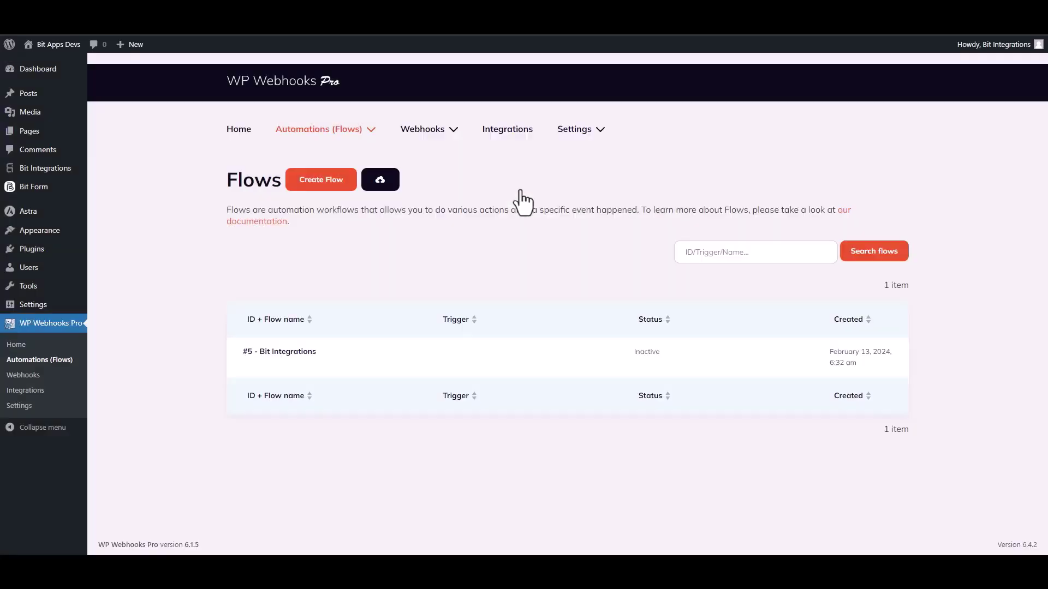
Set the flow's trigger to Webhooks 'HTTP request received' and select its receivable URL.
mouse_move(282, 357)
left_click(245, 364)
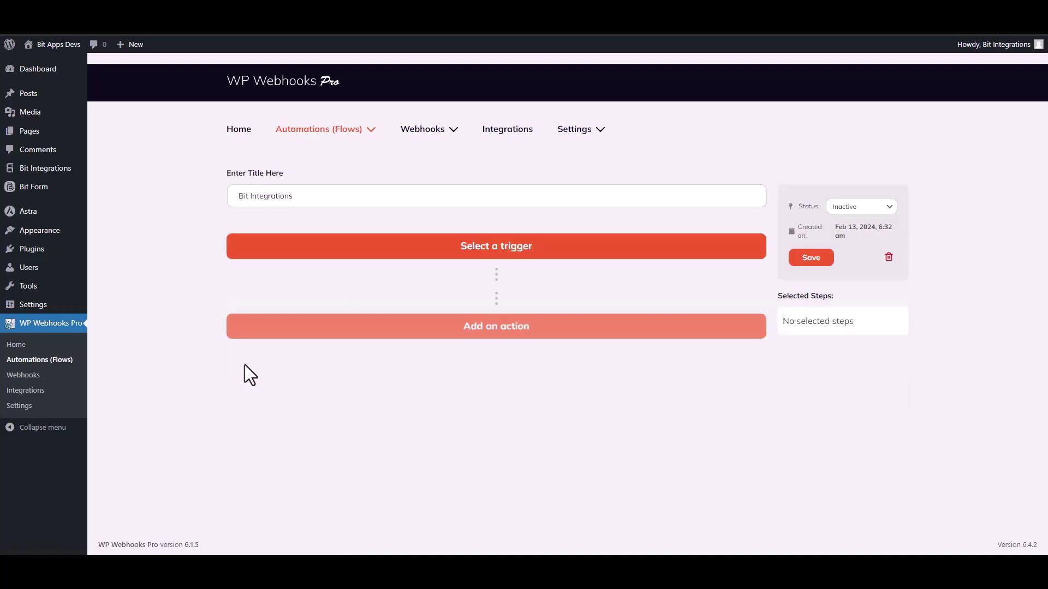
left_click(525, 255)
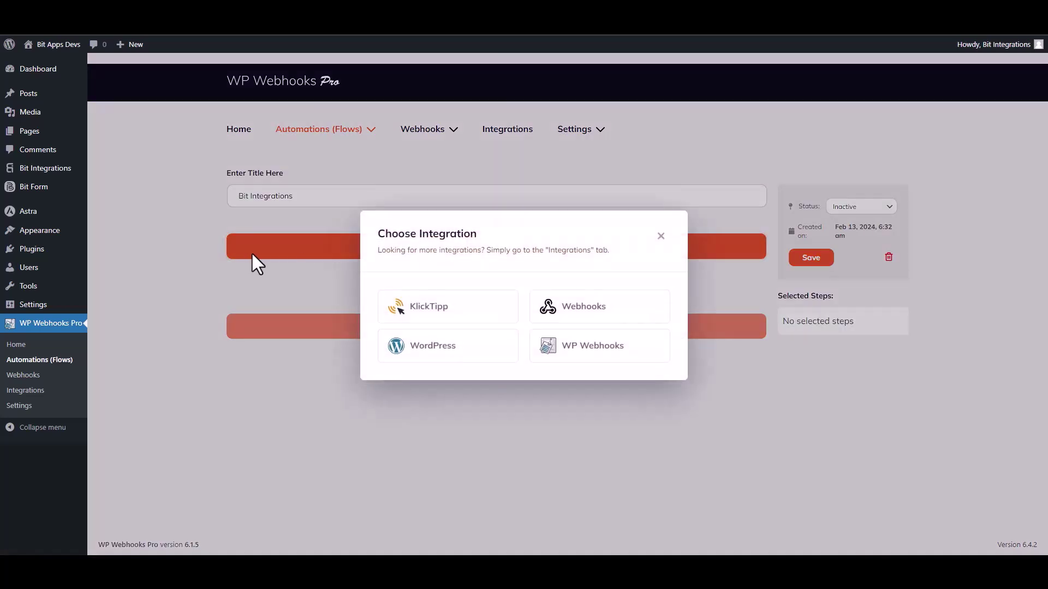
left_click(589, 312)
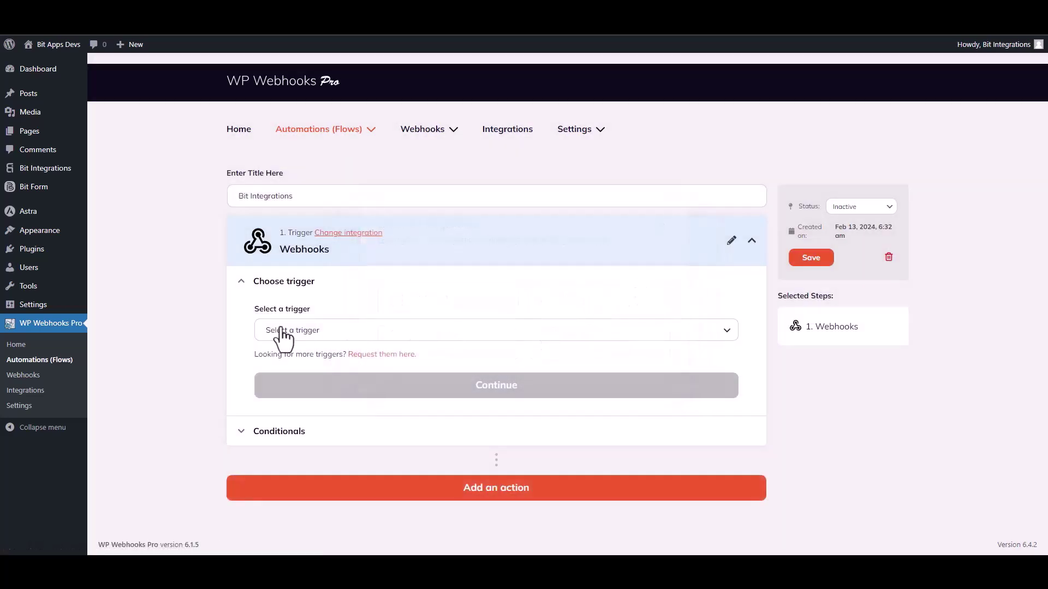
left_click(307, 335)
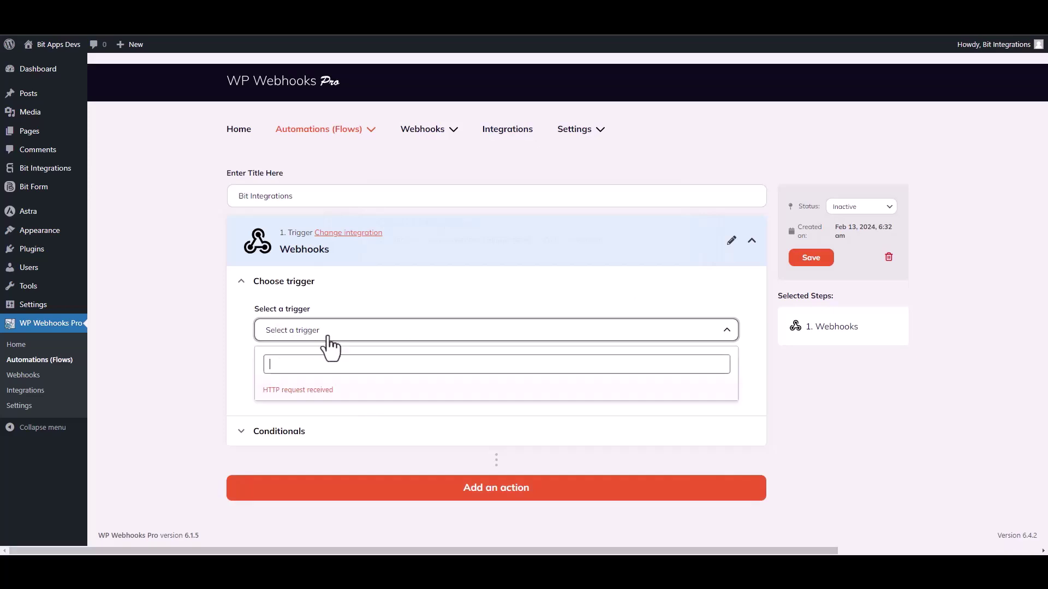
left_click(315, 392)
left_click(488, 403)
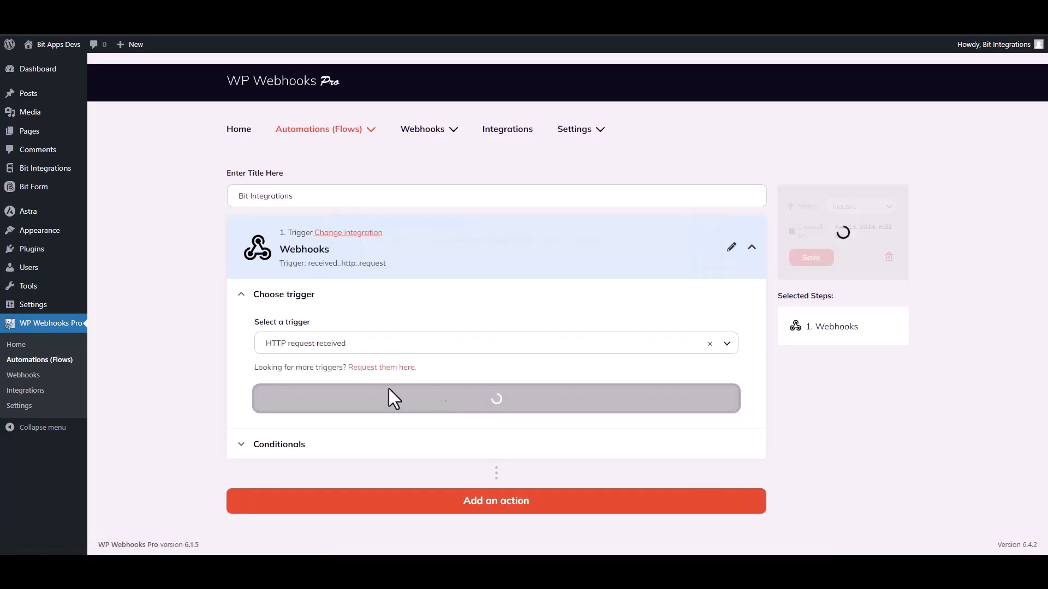
scroll(211, 341, "down", 3)
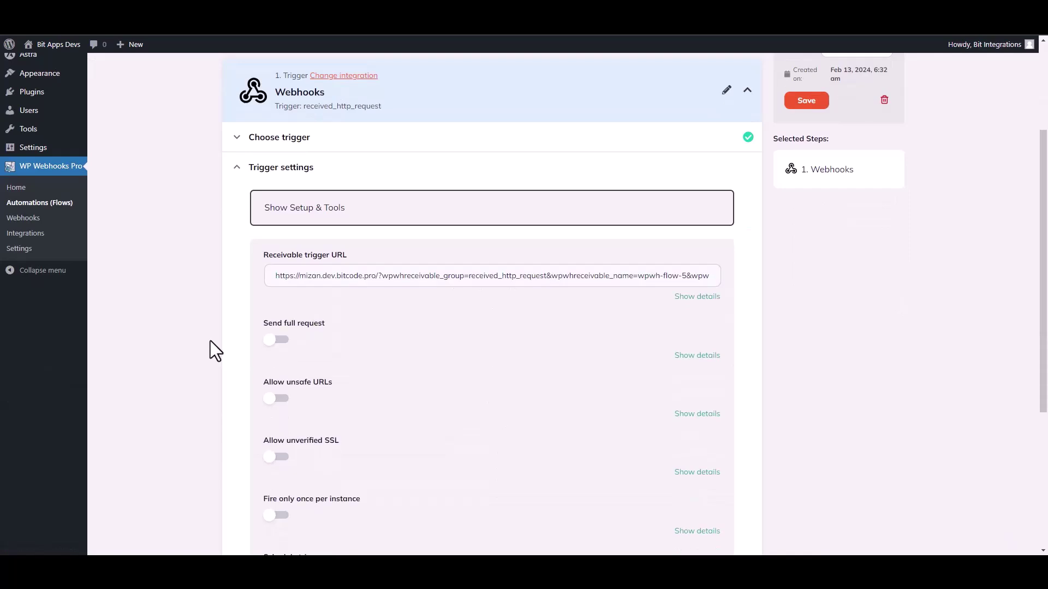
triple_click(417, 281)
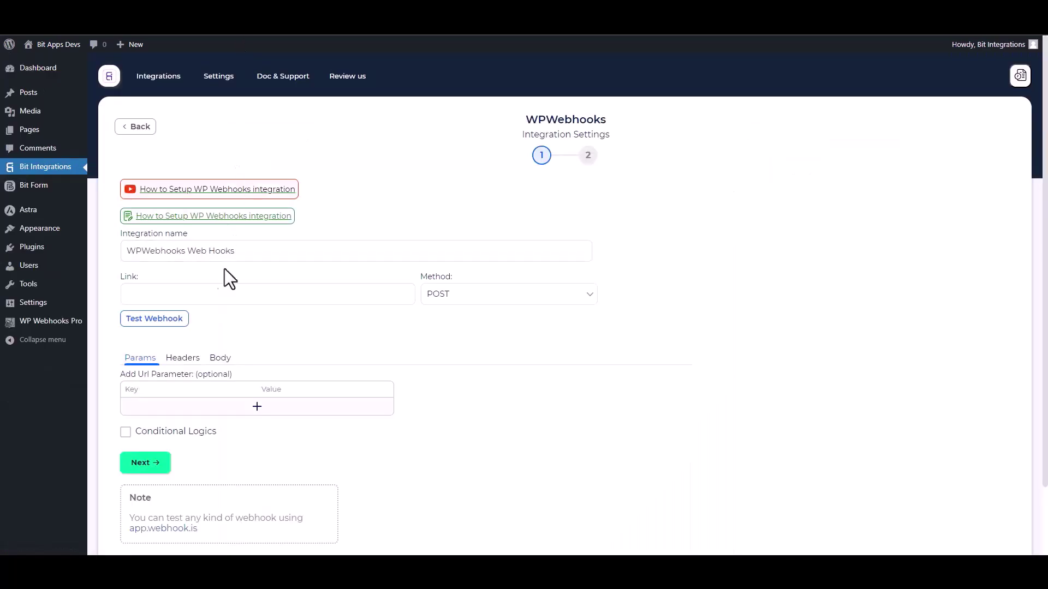
Use the copied webhook URL as the Link and send all data as application/json.
left_click(179, 293)
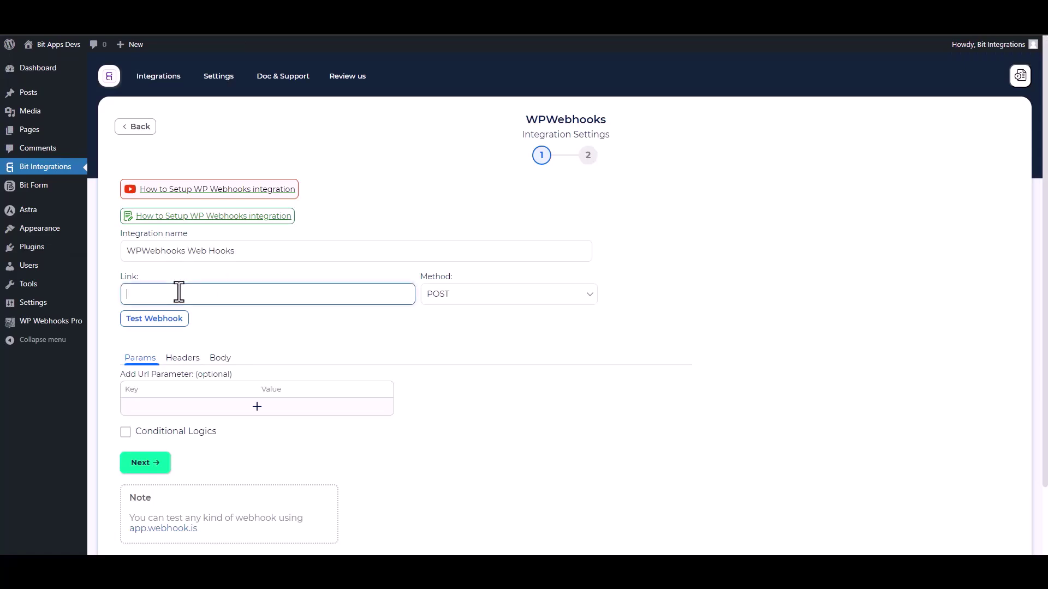
key("ctrl+v")
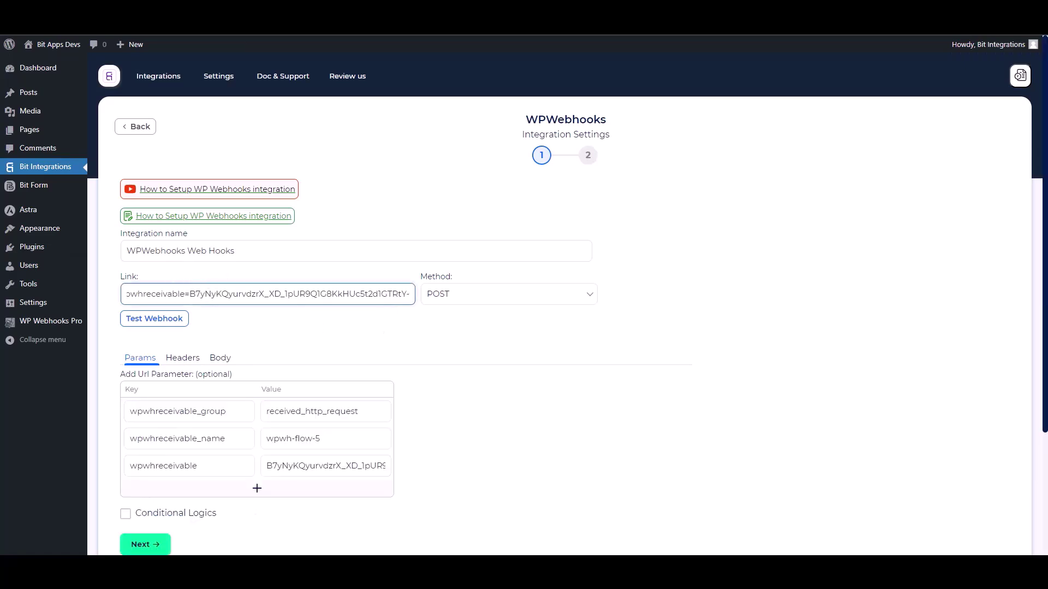
scroll(490, 327, "down", 1)
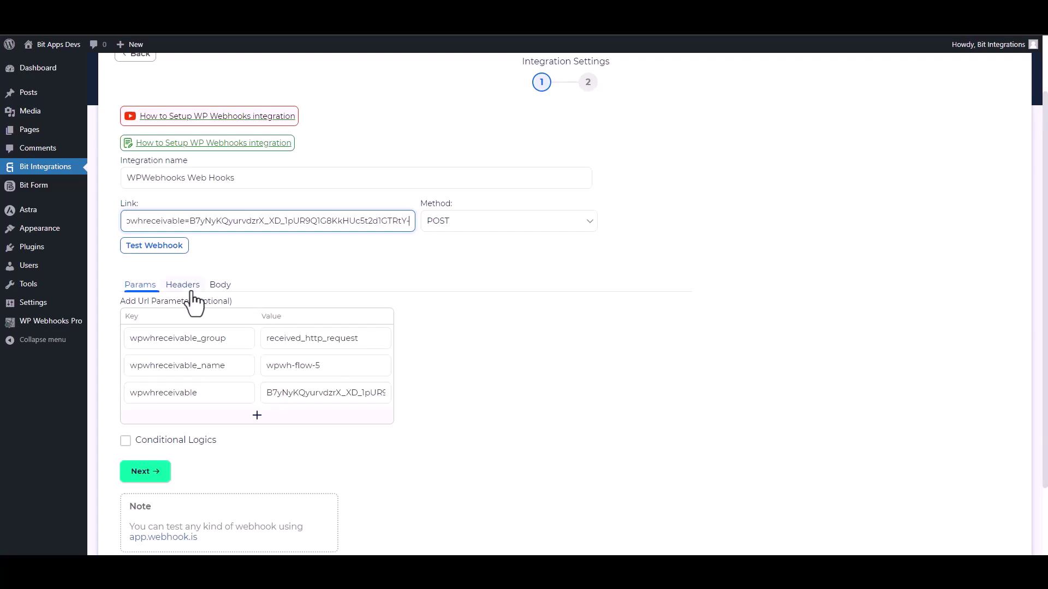
left_click(223, 286)
left_click(146, 318)
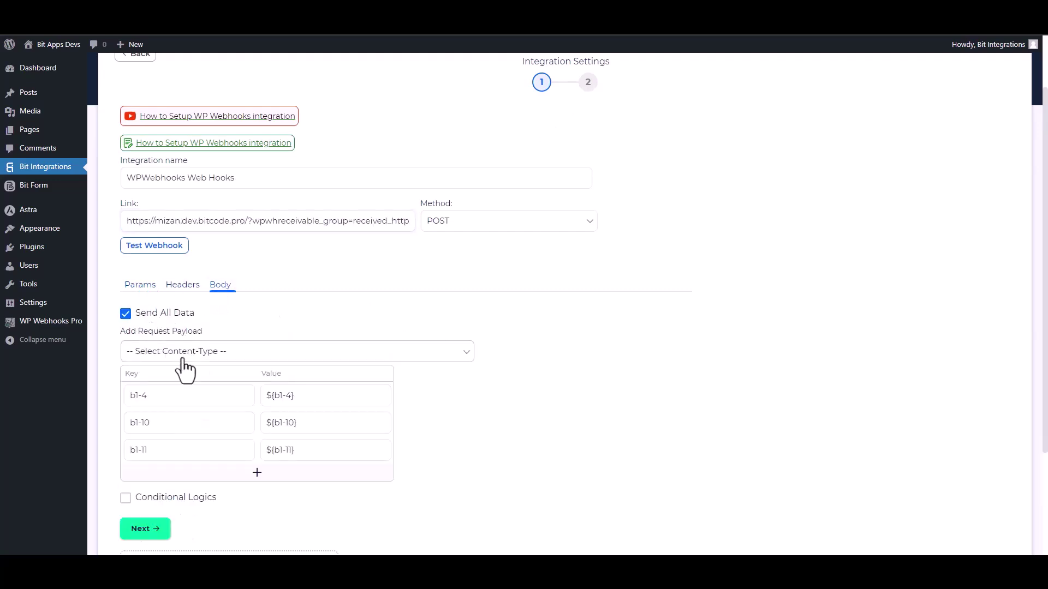
left_click(220, 354)
left_click(183, 382)
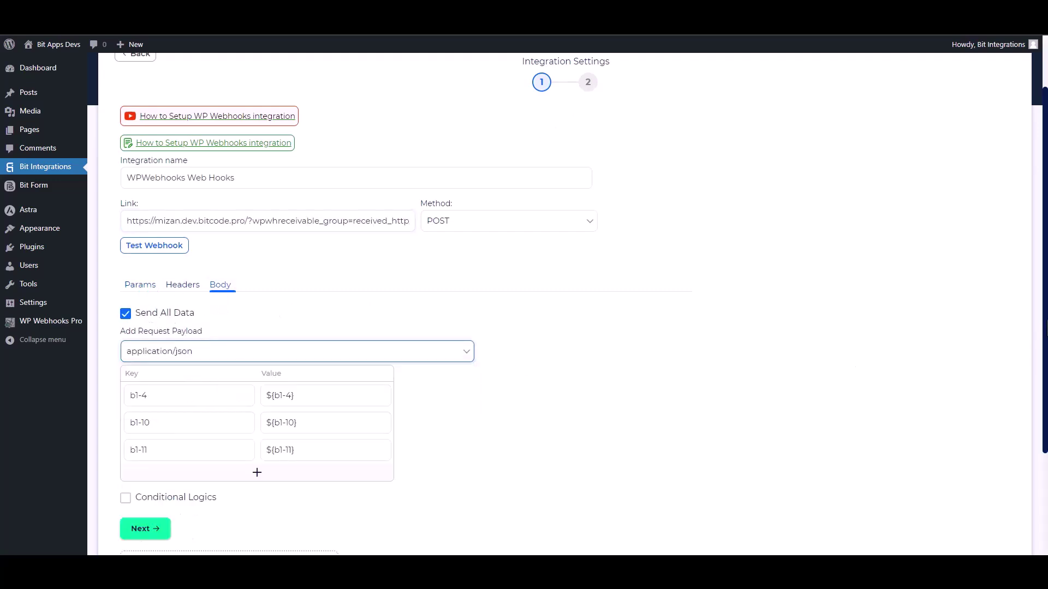
Test the webhook, leave conditional logic disabled, and advance to the final step.
scroll(511, 370, "down", 2)
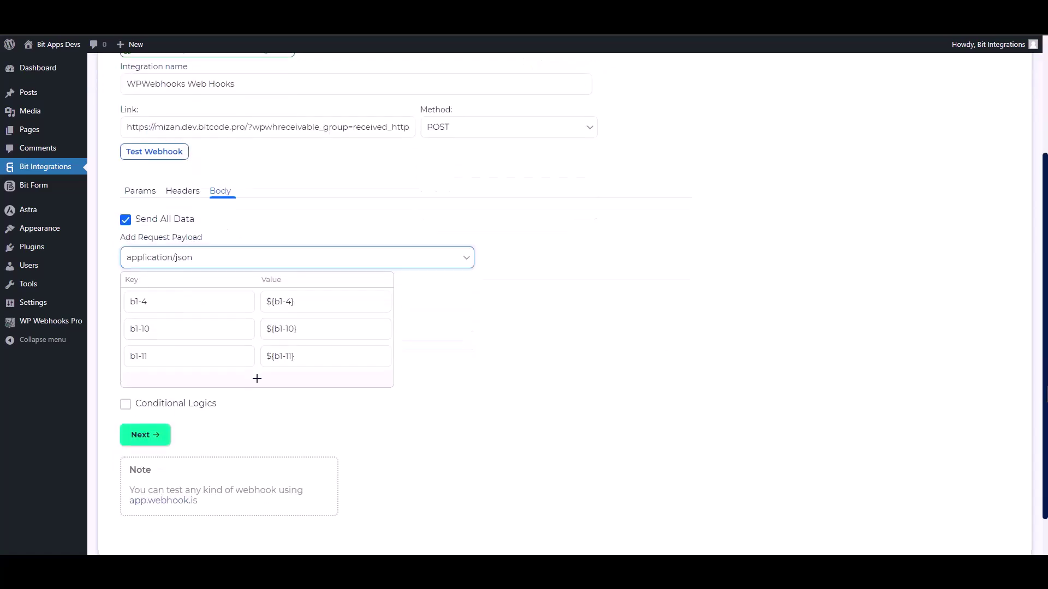
left_click(177, 153)
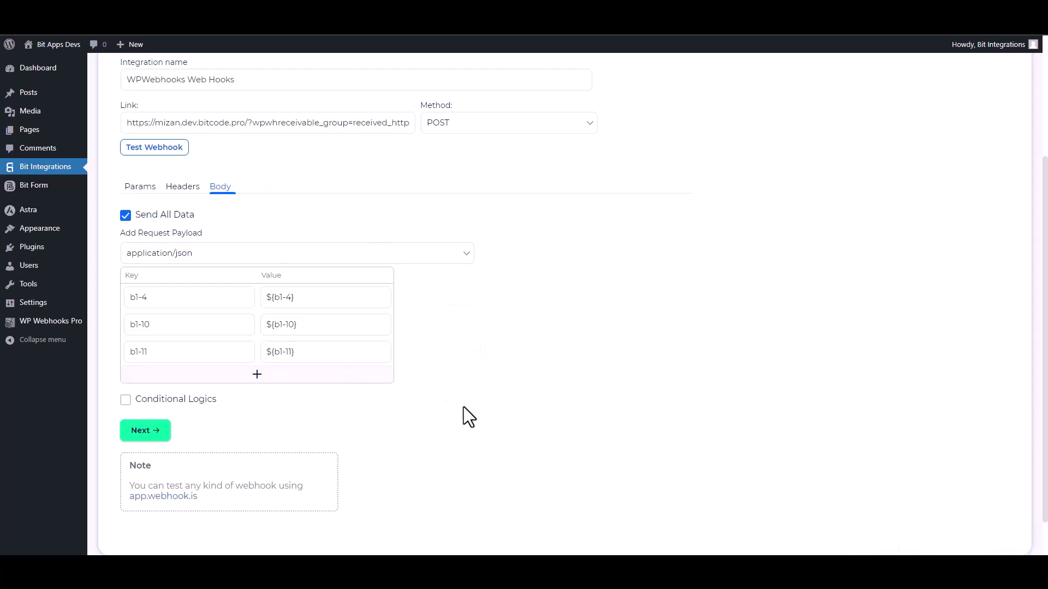
left_click(156, 402)
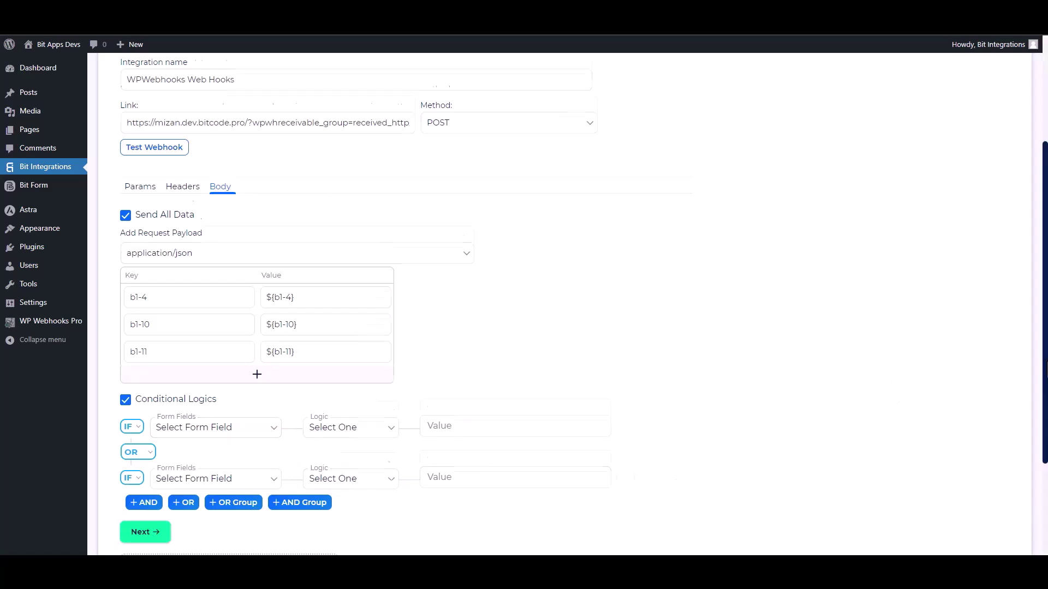
scroll(811, 398, "down", 2)
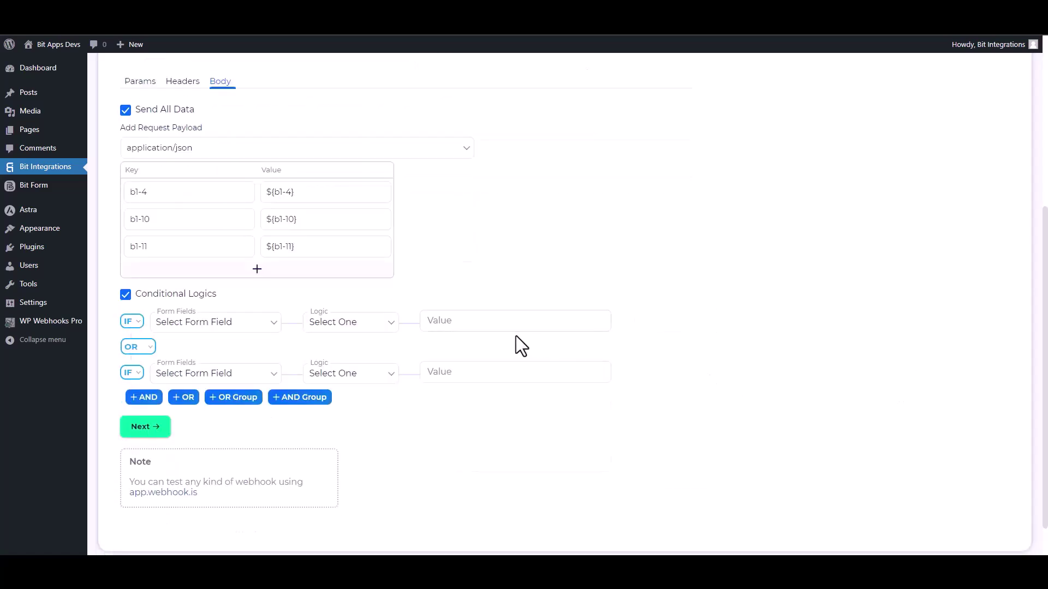
left_click(126, 295)
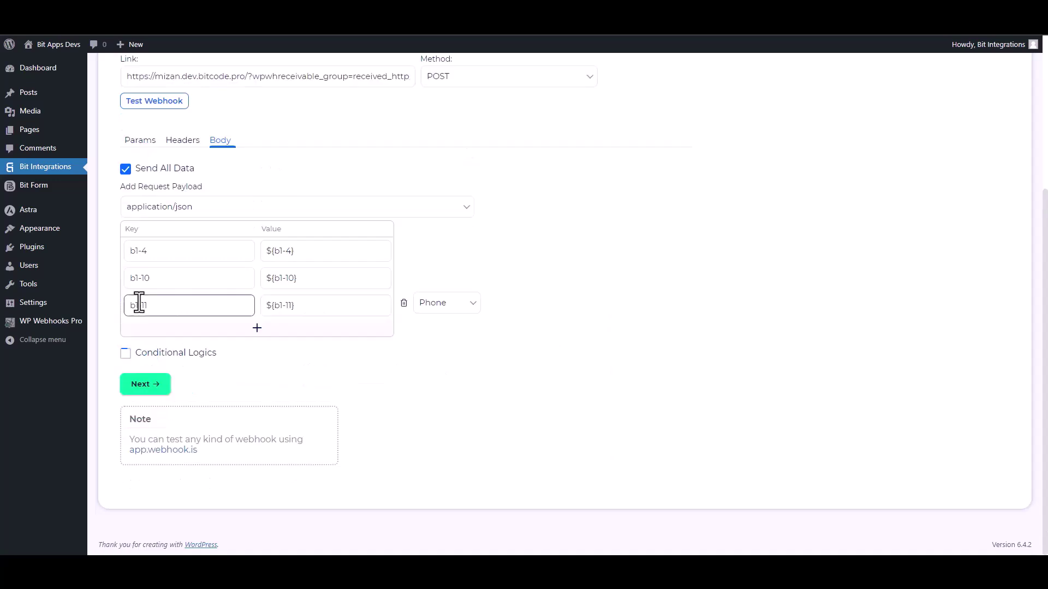
left_click(162, 382)
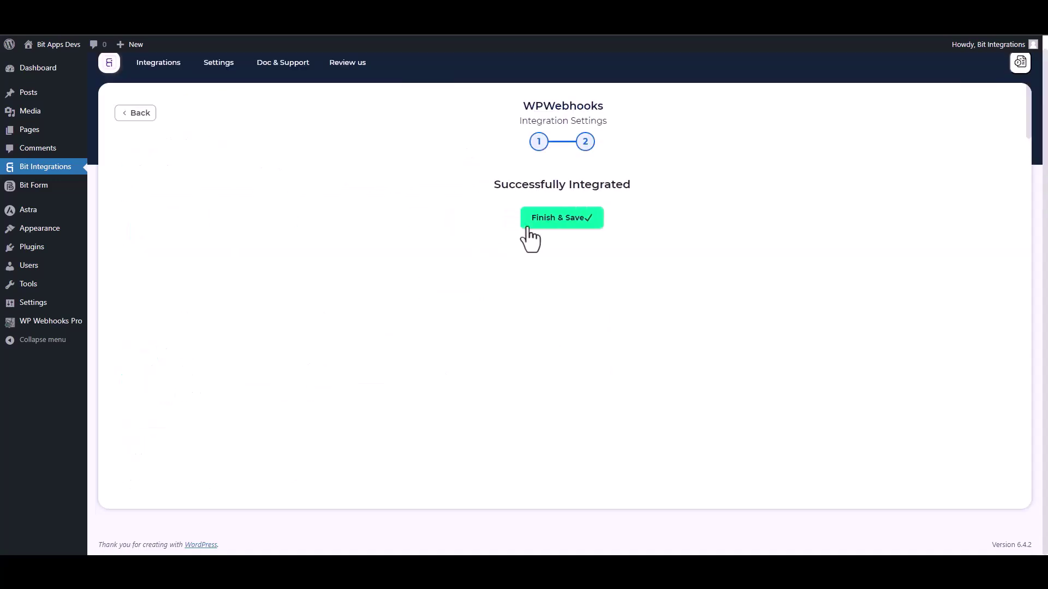
Finish and save the Bit Integrations integration, then save the Webhooks trigger fields.
left_click(551, 225)
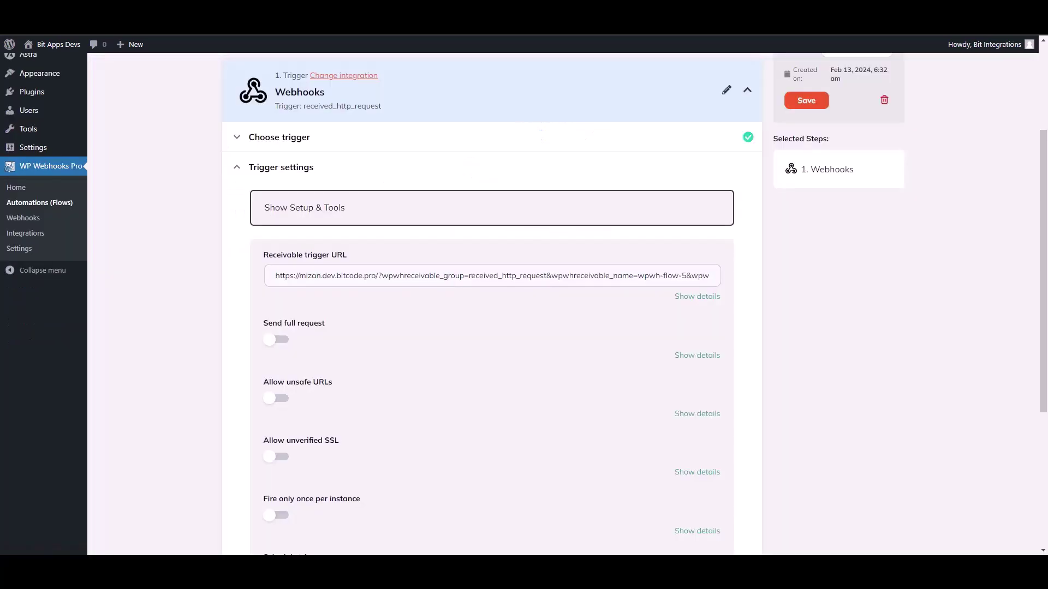
scroll(524, 305, "down", 1)
scroll(524, 304, "down", 3)
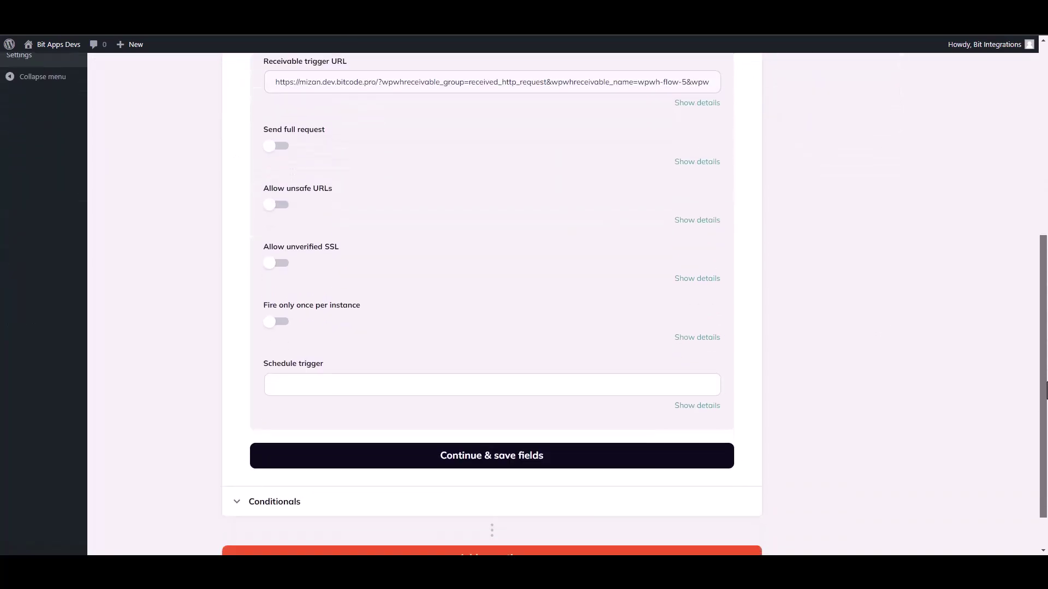
left_click(489, 443)
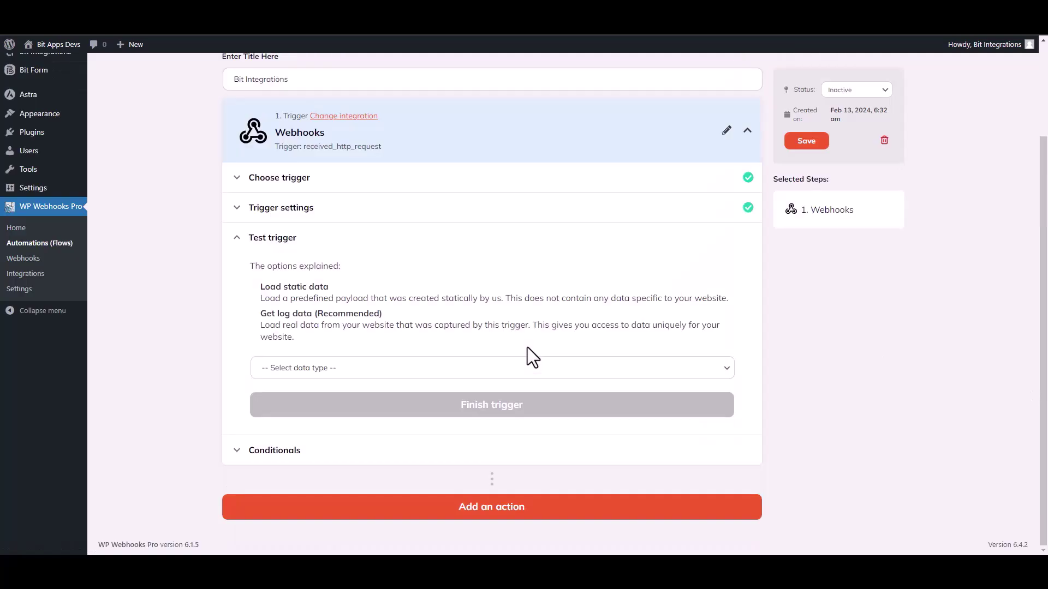
Use captured log data from Log #18 as test data and finish the trigger.
left_click(331, 372)
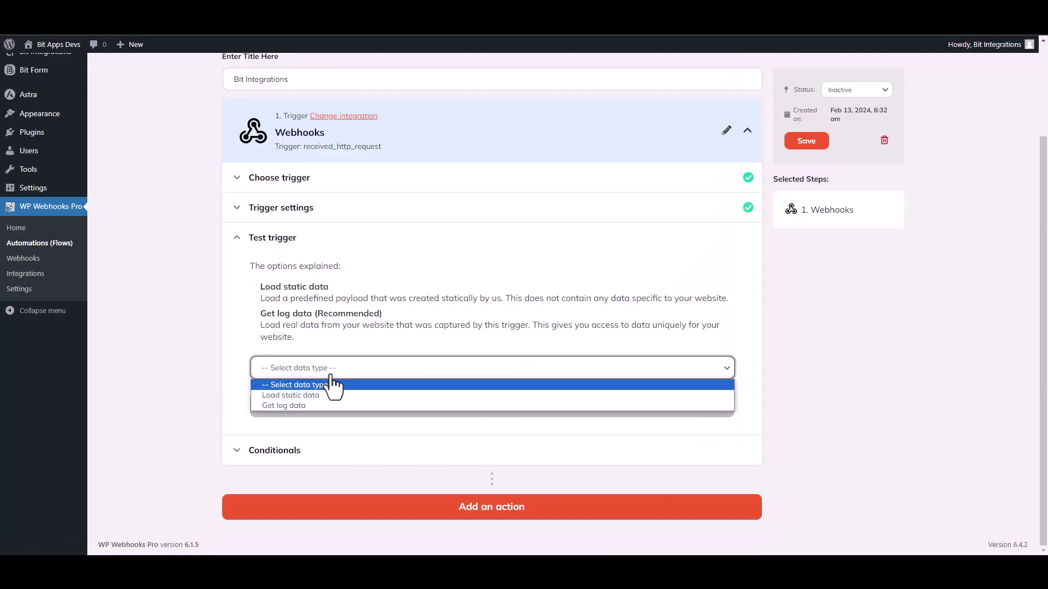
left_click(299, 406)
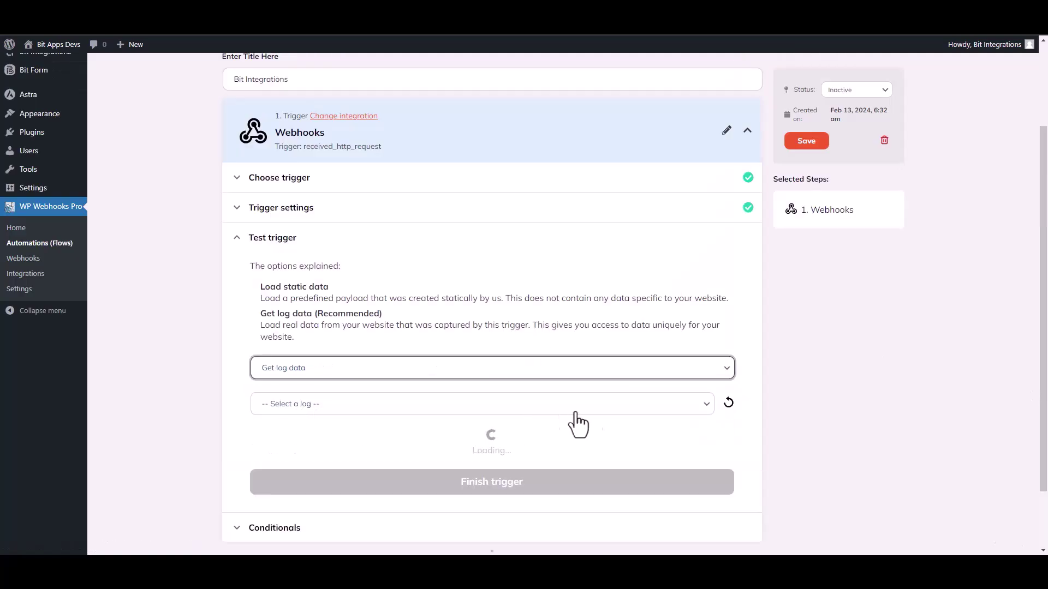
left_click(559, 409)
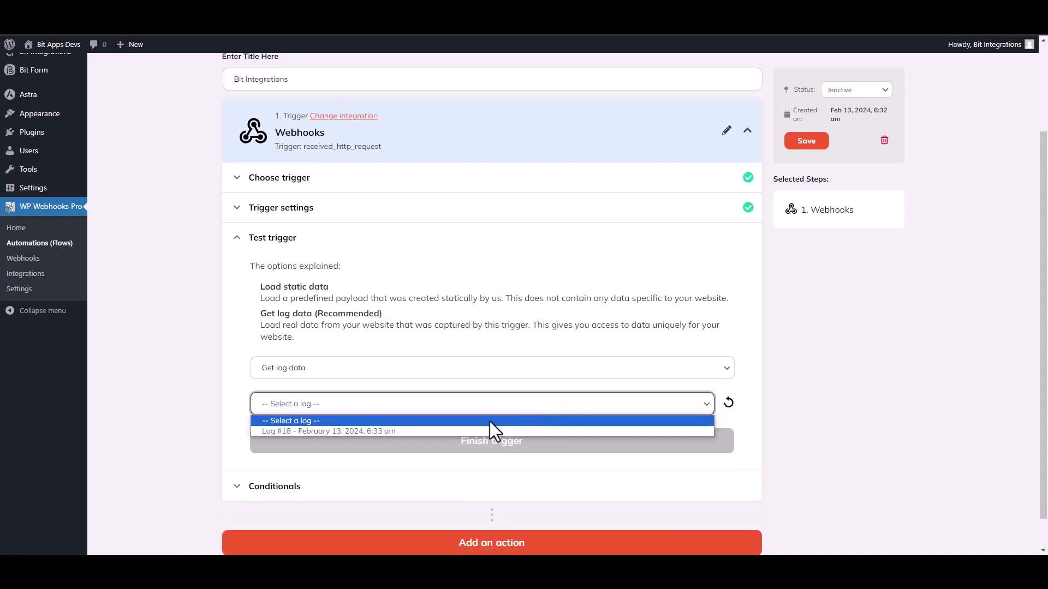
left_click(340, 431)
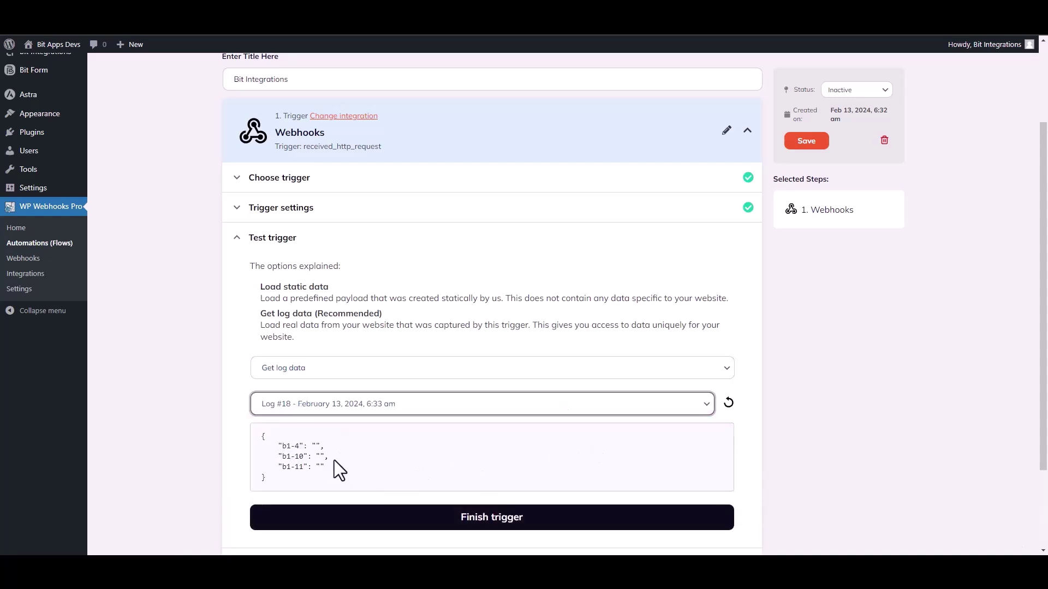
left_click_drag(334, 469, 270, 439)
left_click(470, 473)
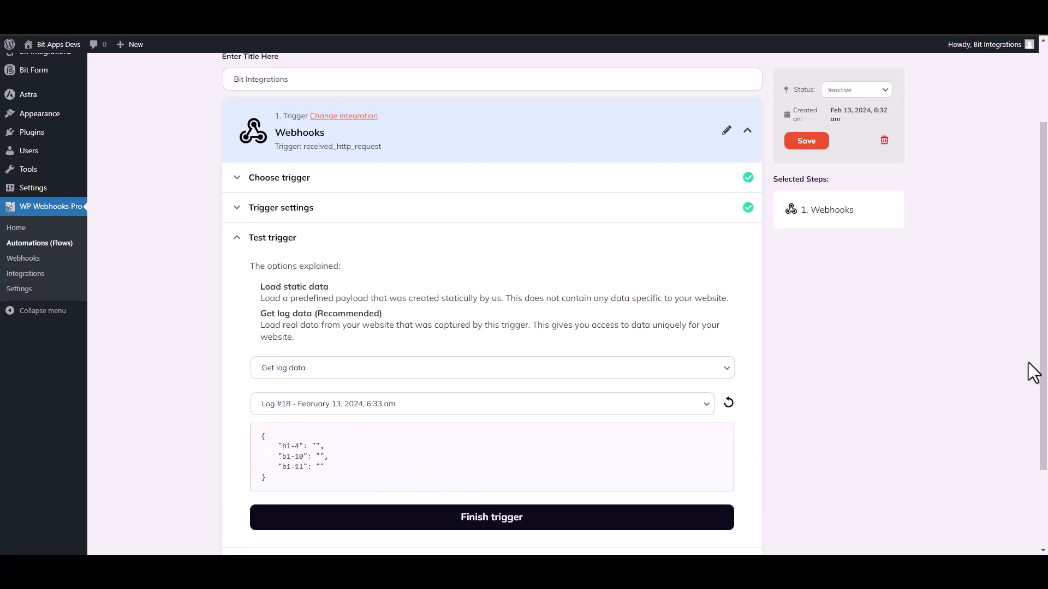
scroll(624, 392, "down", 2)
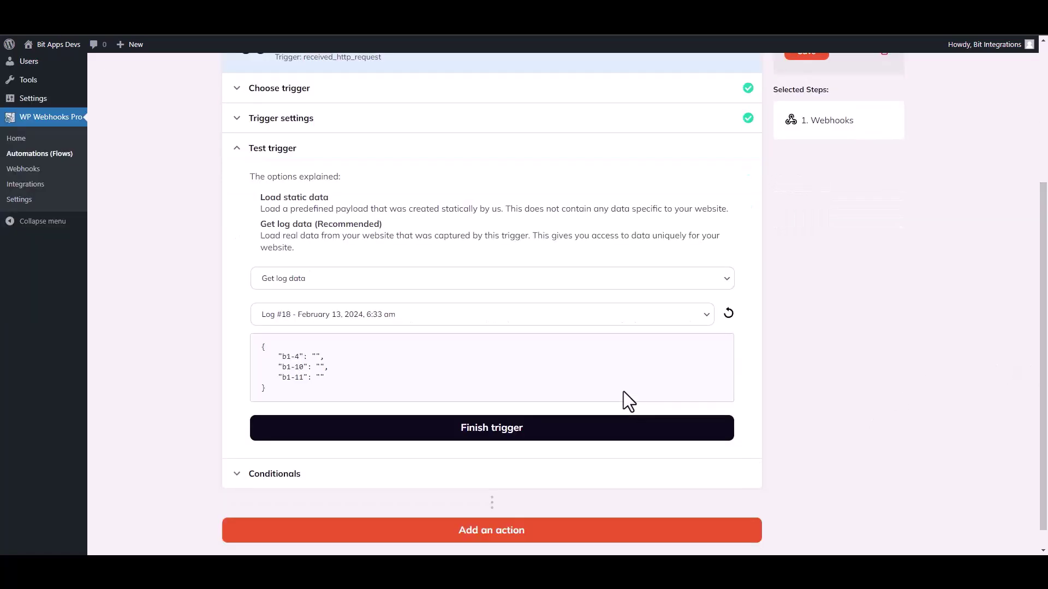
left_click(501, 444)
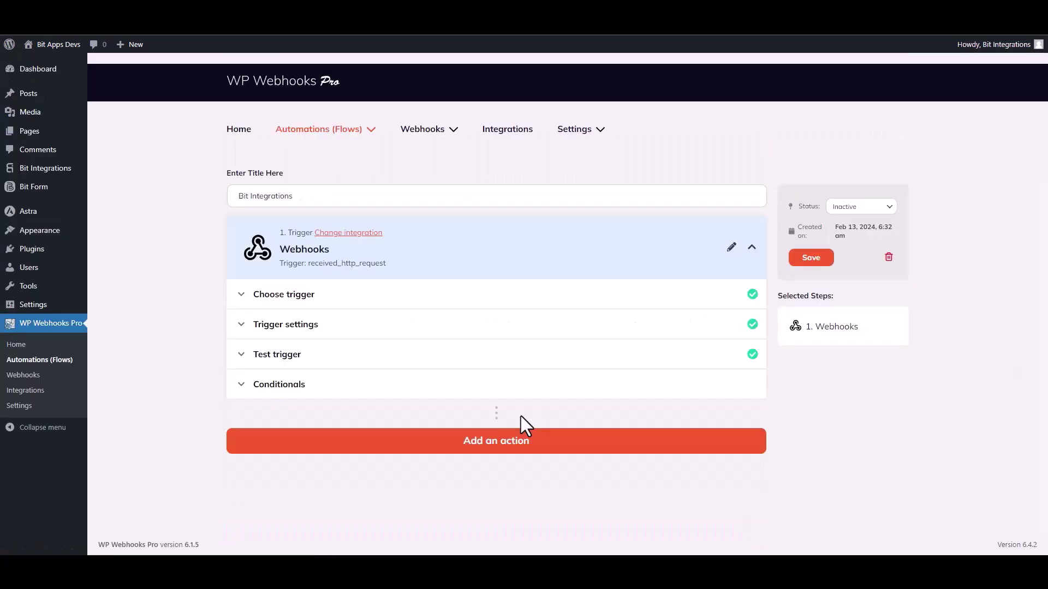
Add a WordPress 'Create user' action to the flow and continue to its fields.
left_click(498, 445)
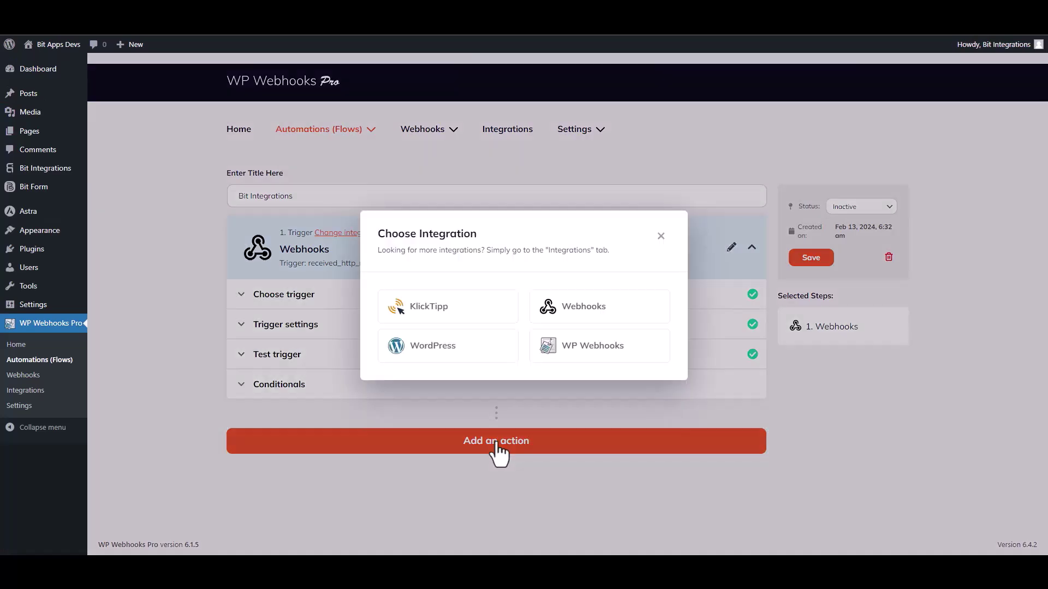
left_click(453, 356)
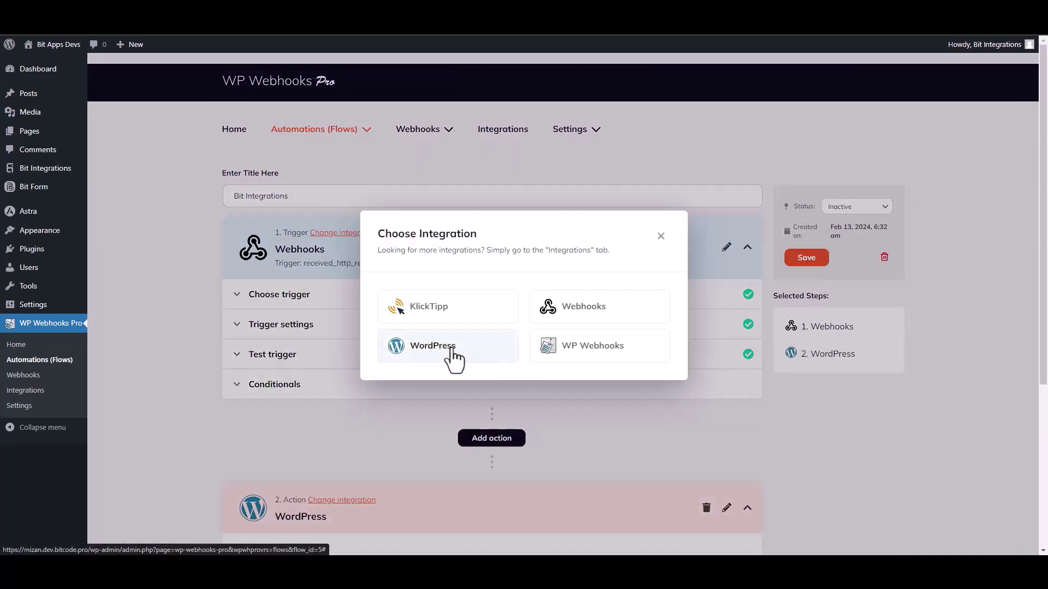
scroll(453, 356, "down", 2)
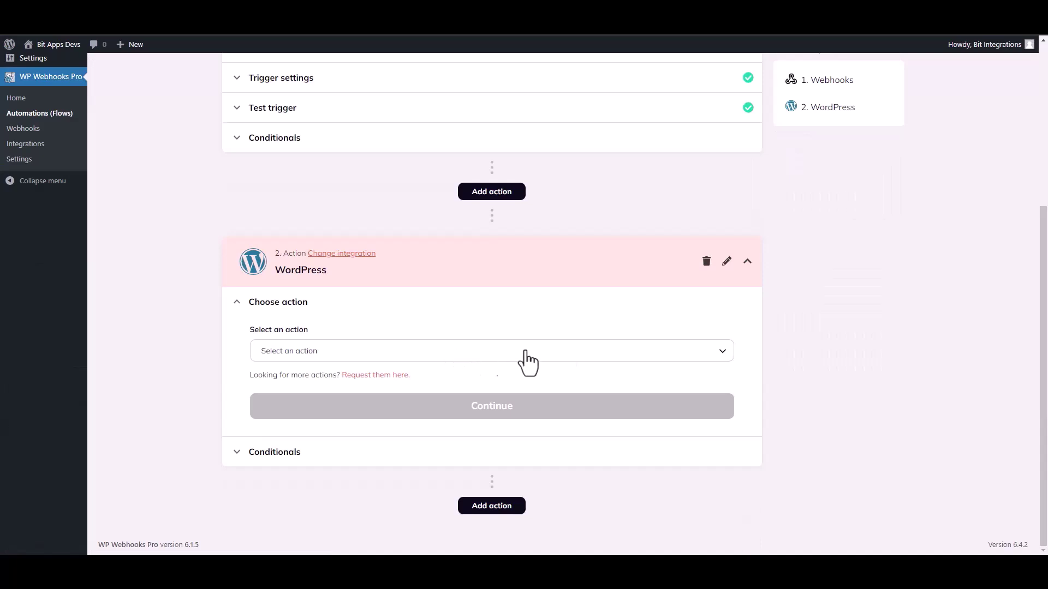
left_click(322, 353)
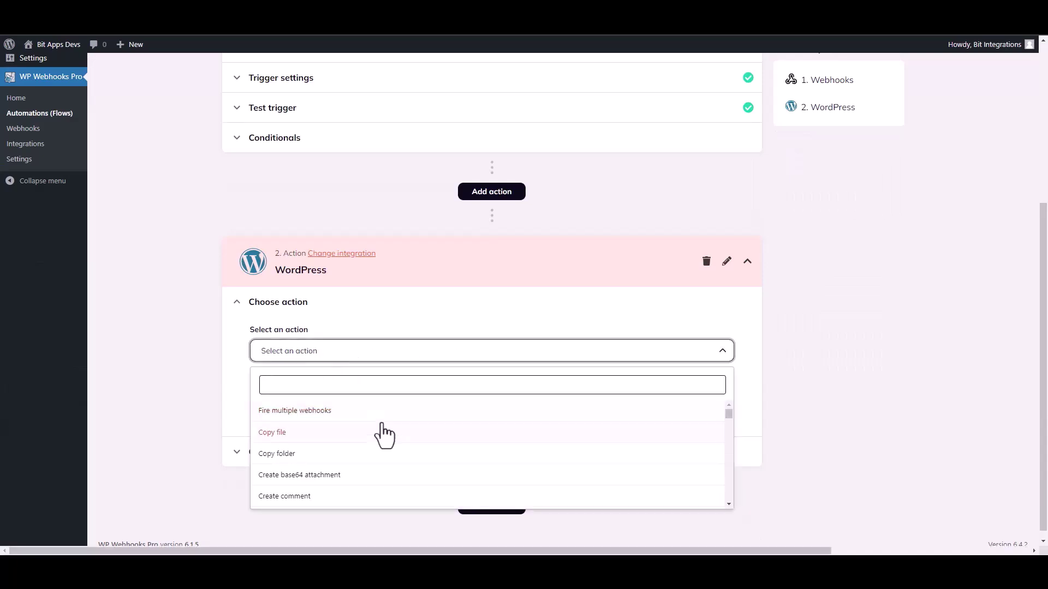
type("cr")
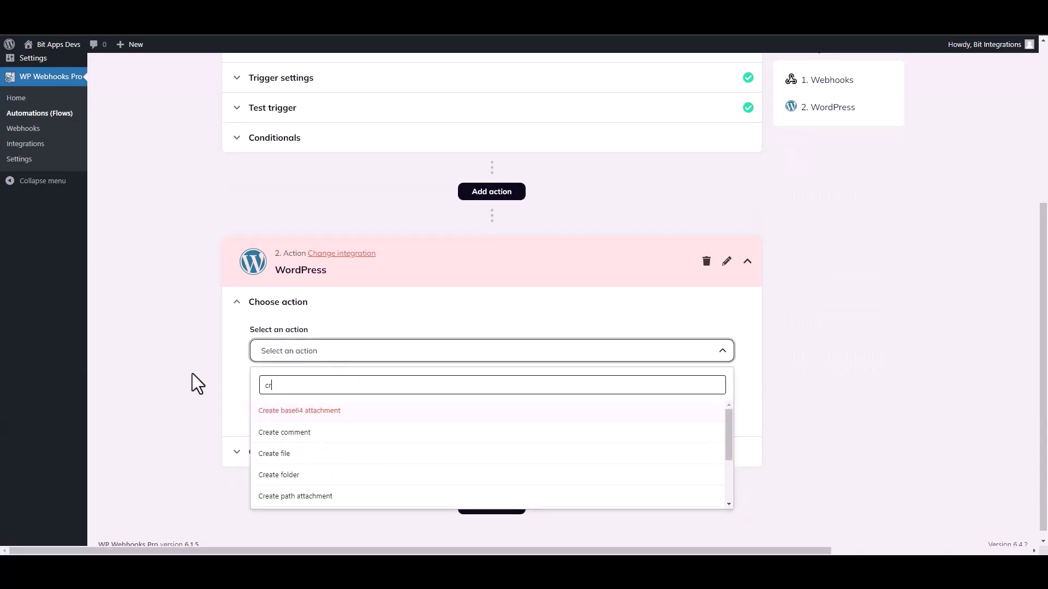
type("te u")
left_click(277, 431)
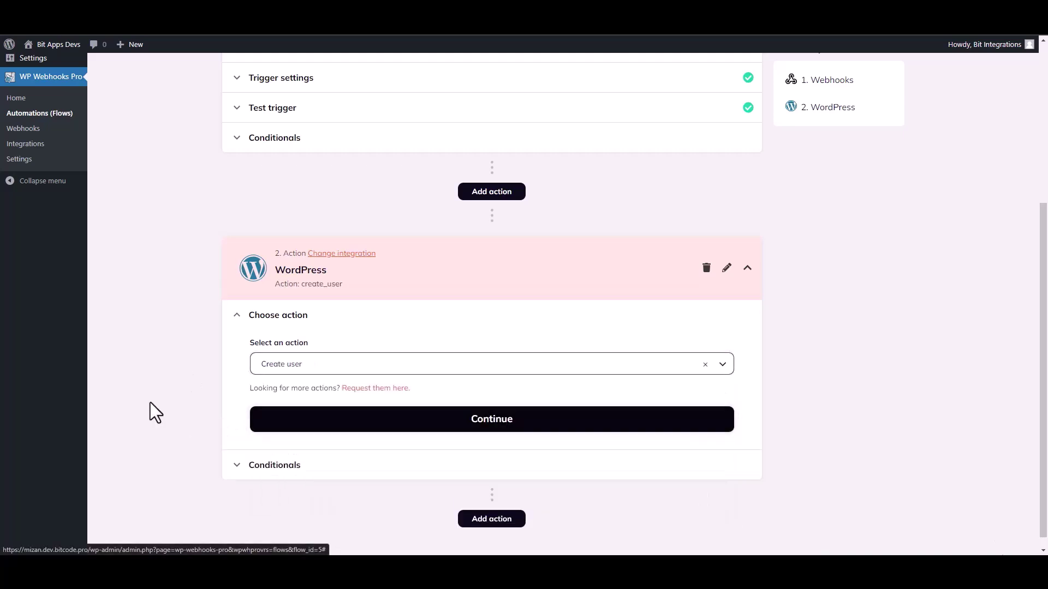
left_click(386, 425)
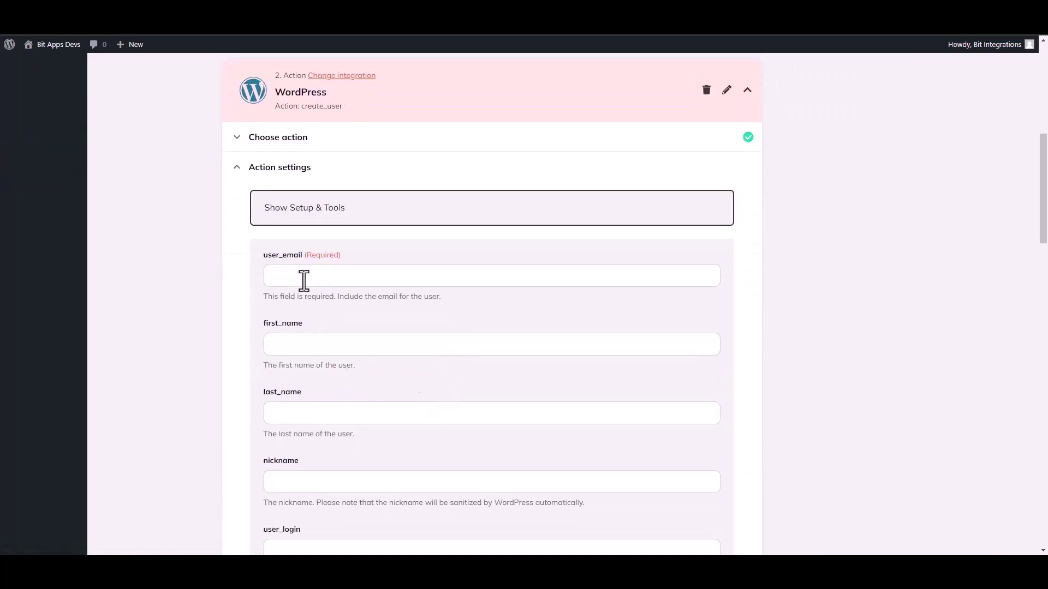
Map user_email to the Webhooks tag {b1-4} and first_name to {b1-10}.
left_click(305, 280)
left_click(319, 349)
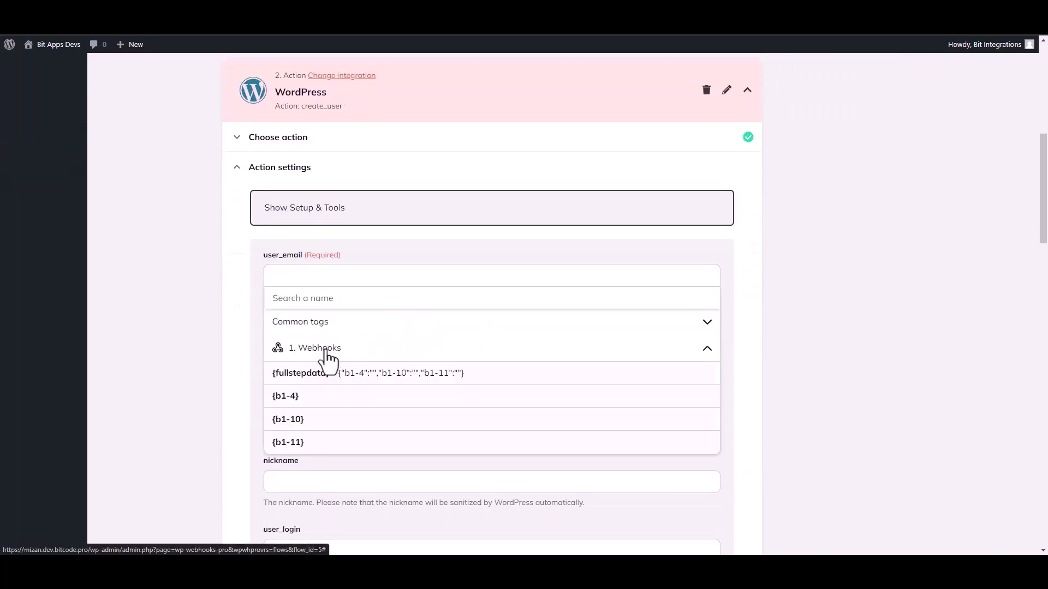
left_click(300, 401)
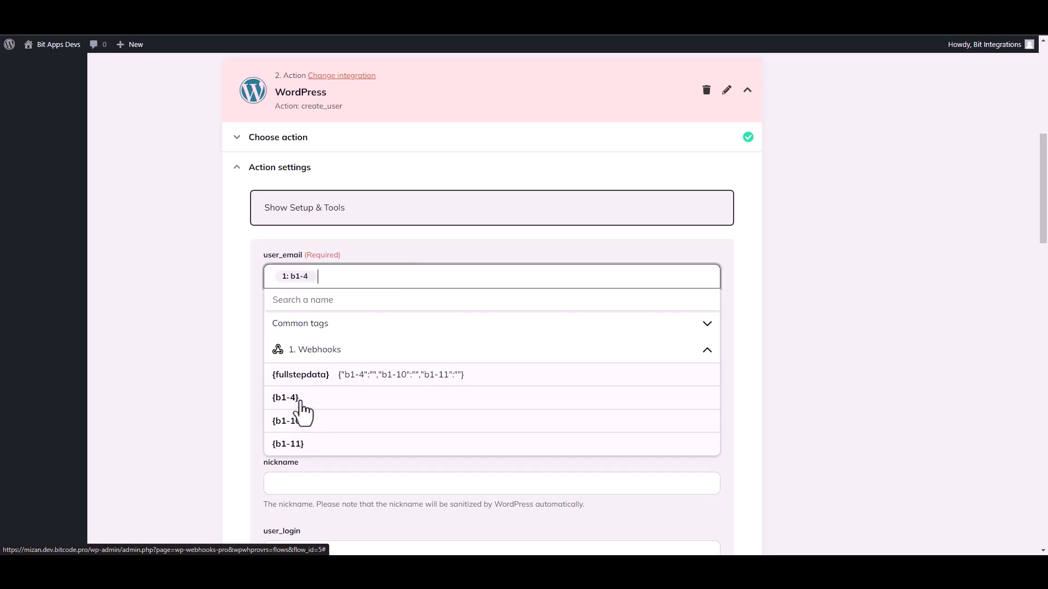
left_click(199, 367)
left_click(295, 357)
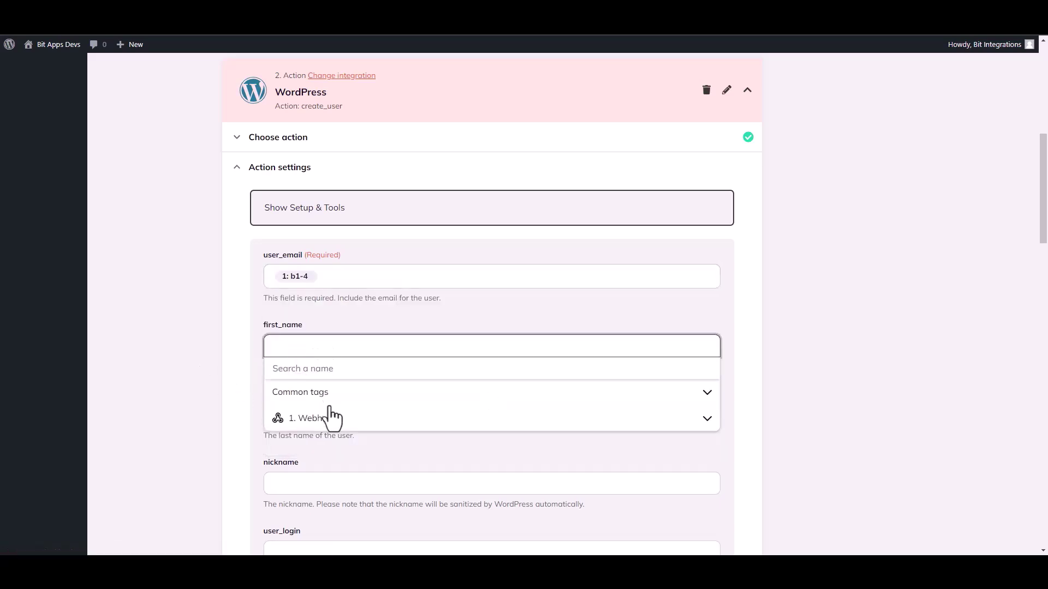
left_click(324, 419)
left_click(303, 490)
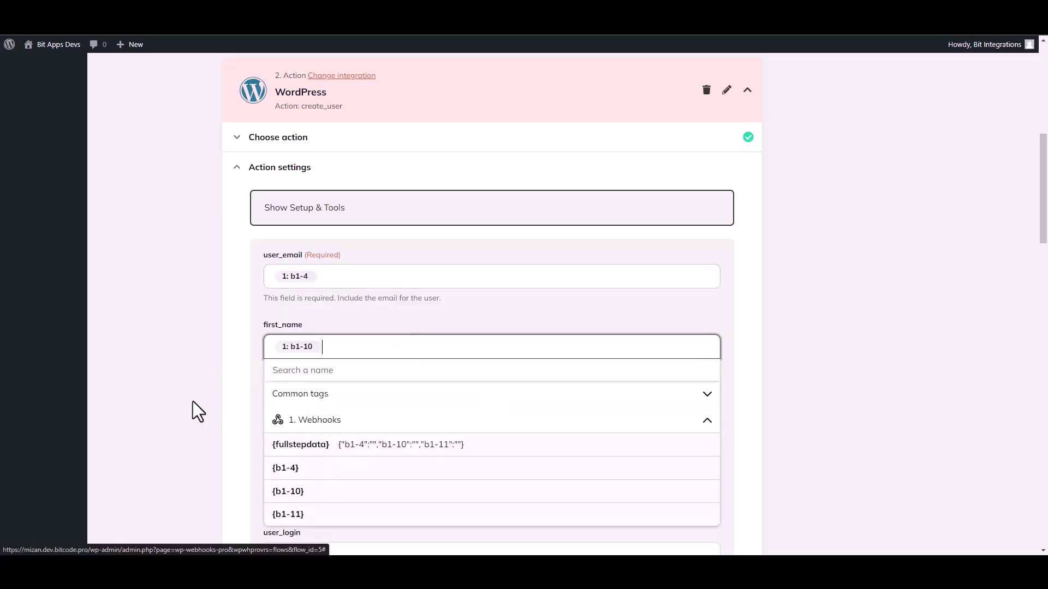
left_click(192, 401)
left_click_drag(1045, 226, 1045, 496)
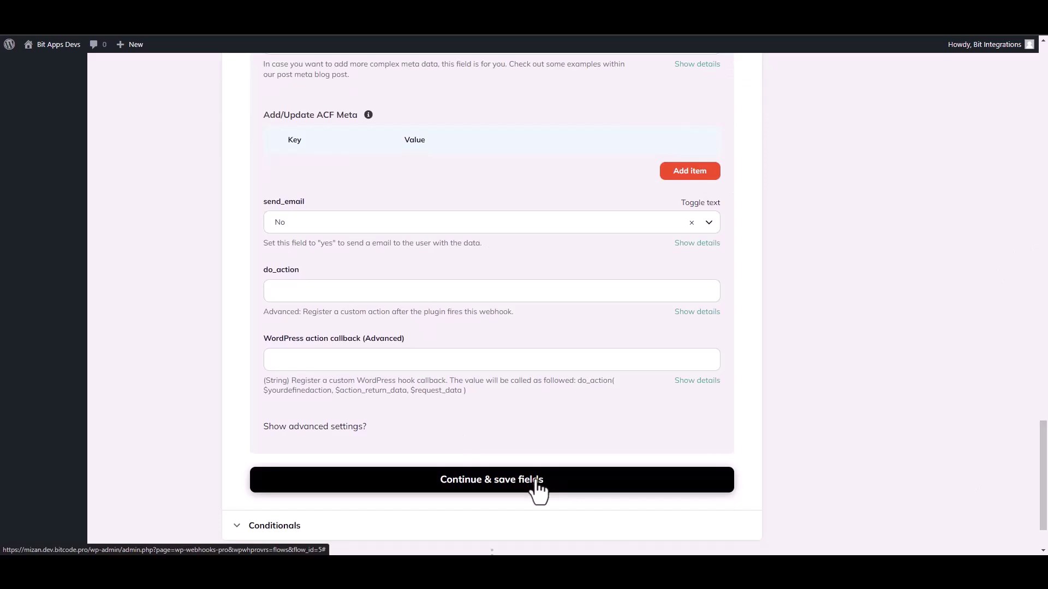
scroll(540, 491, "down", 1)
Save the mapped fields, test-fire the create-user action live, and finish the action.
left_click(610, 424)
left_click(321, 377)
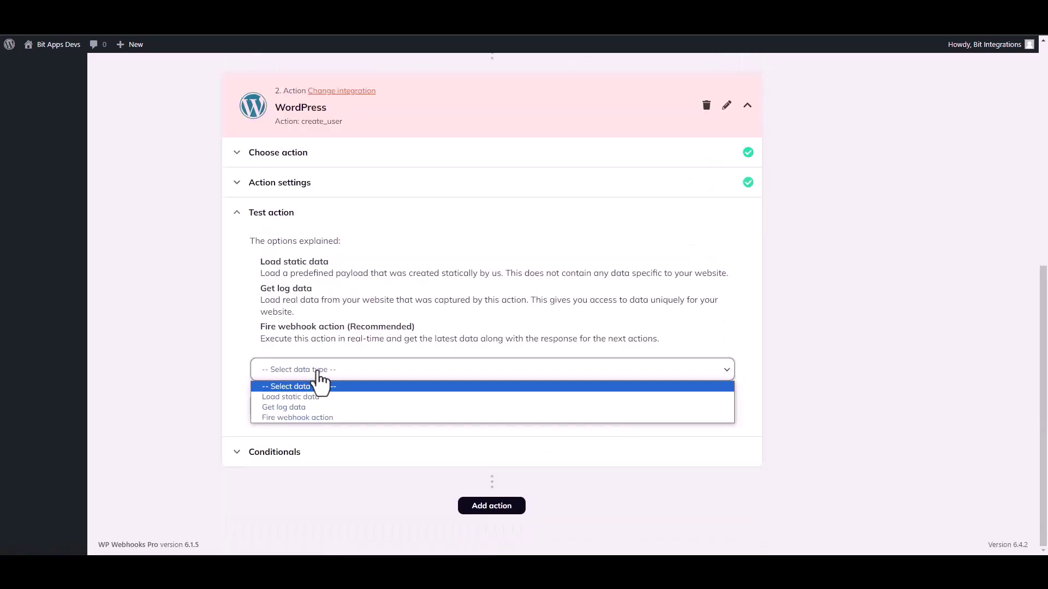
left_click(291, 417)
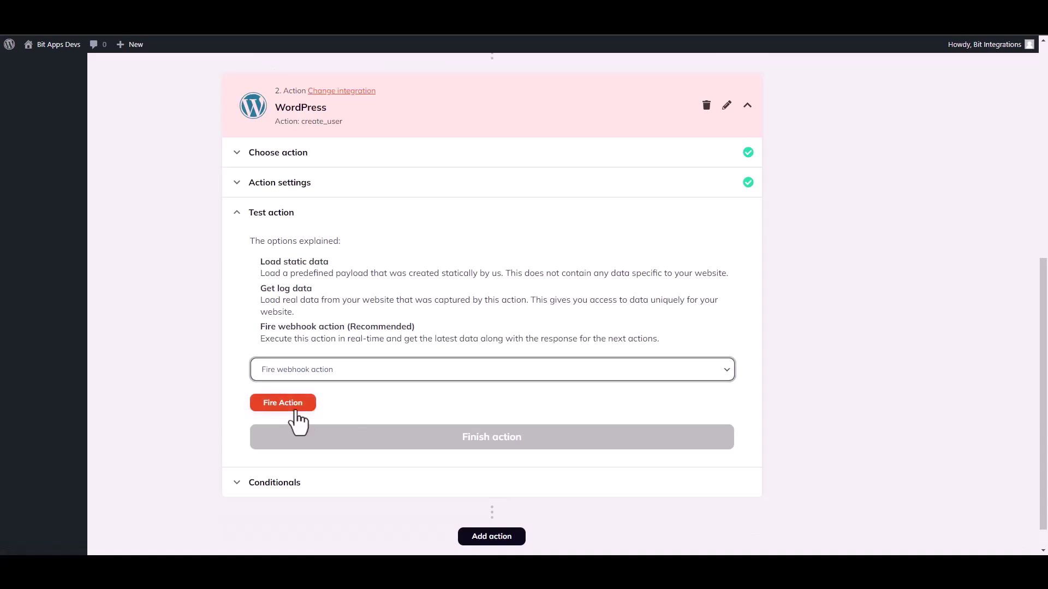
left_click(294, 407)
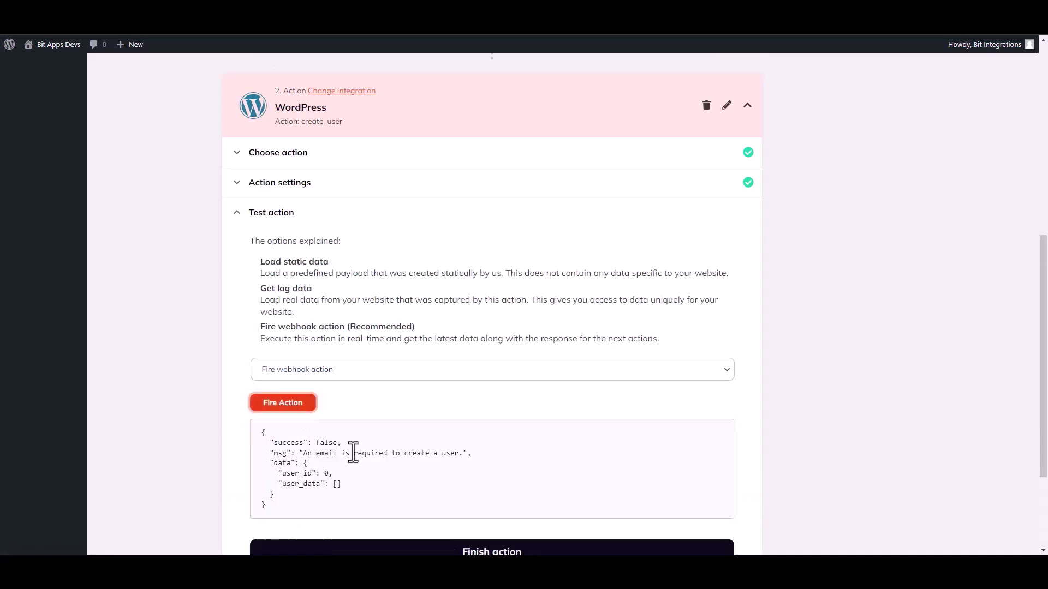
double_click(287, 443)
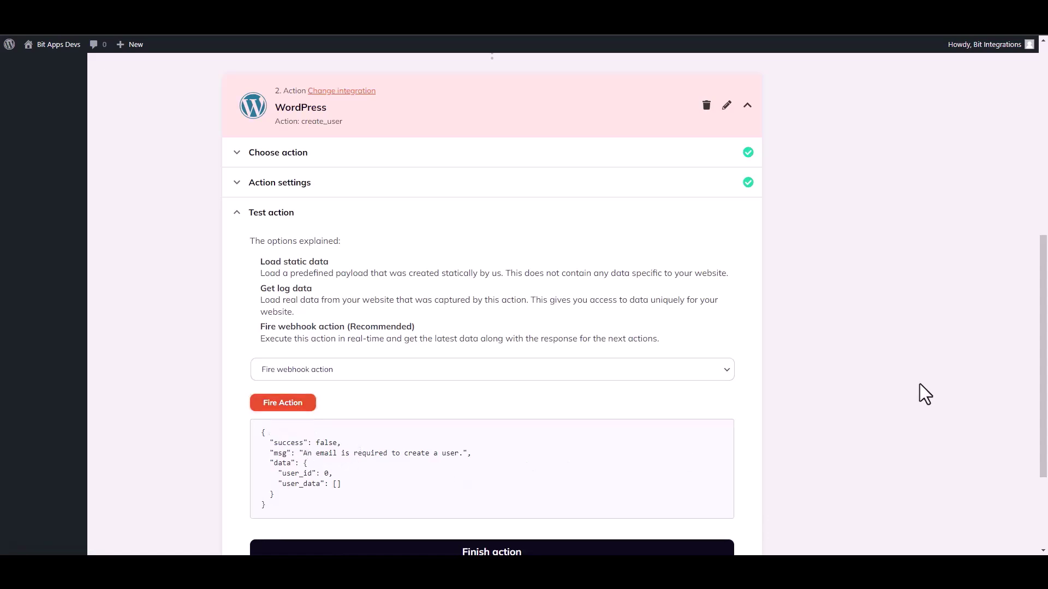
scroll(1046, 382, "down", 1)
scroll(1045, 382, "down", 3)
left_click(511, 421)
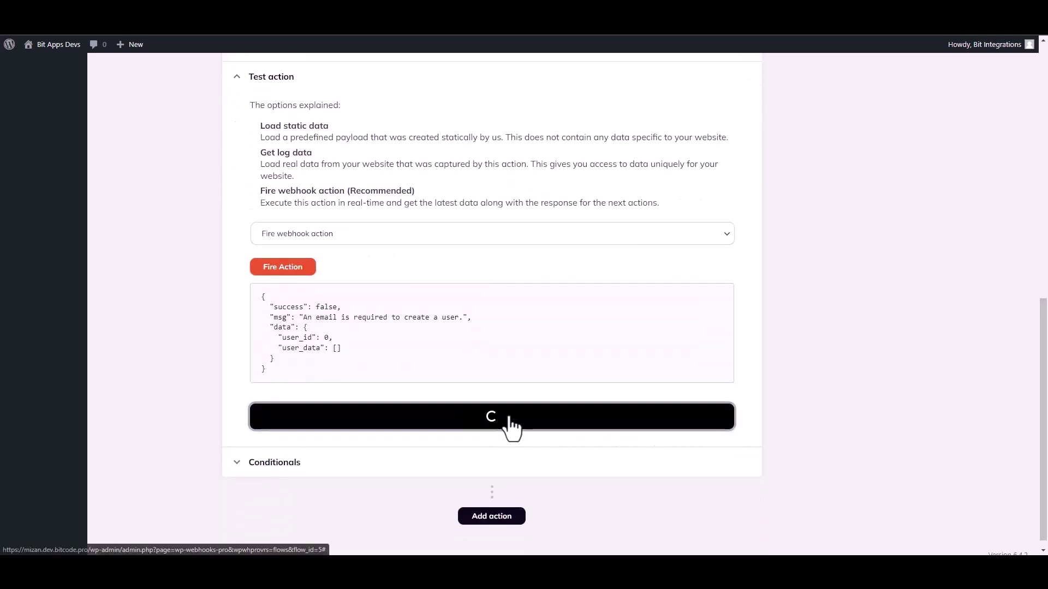
Set the flow status to Active and save the flow.
scroll(1046, 306, "up", 5)
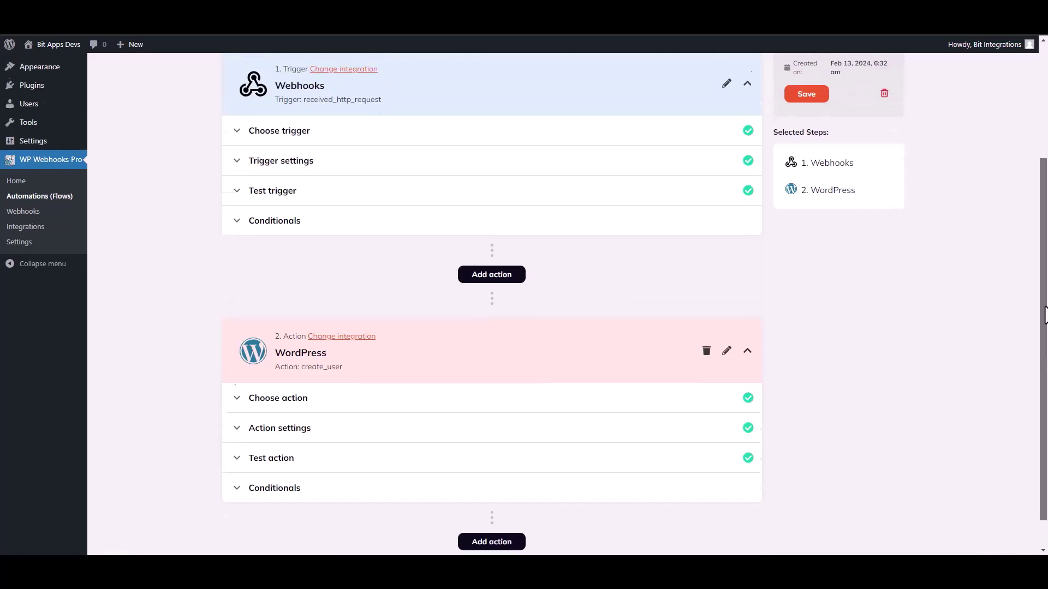
scroll(1047, 251, "up", 1)
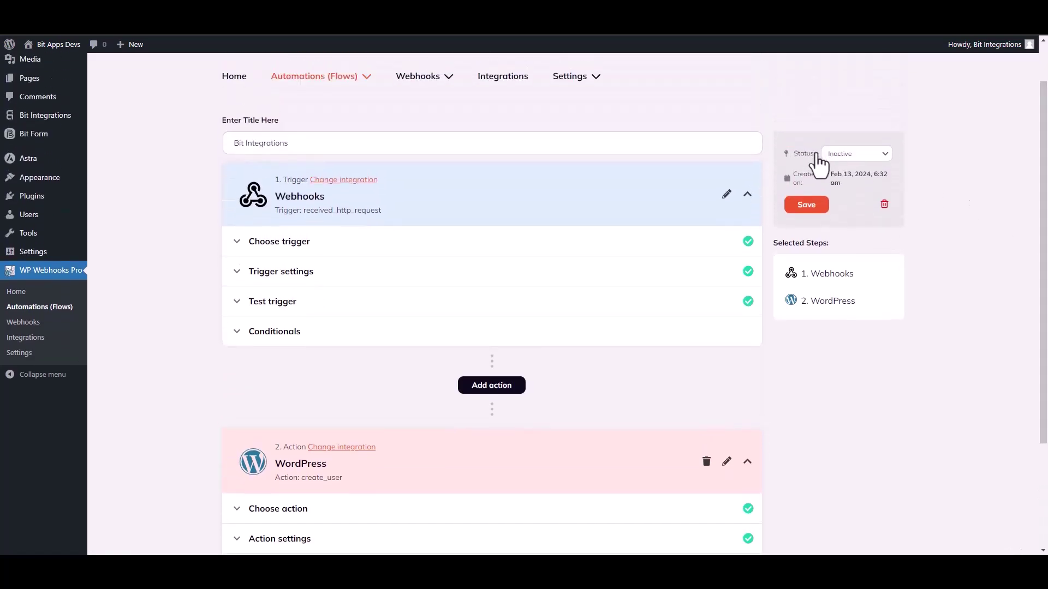
left_click(855, 154)
left_click(837, 173)
left_click(810, 213)
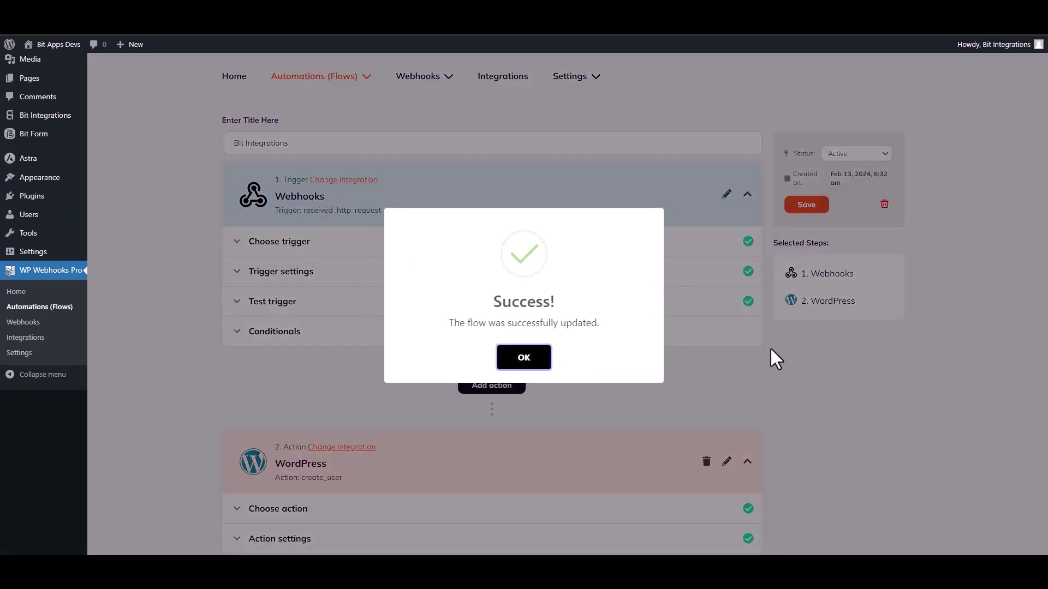
left_click(546, 357)
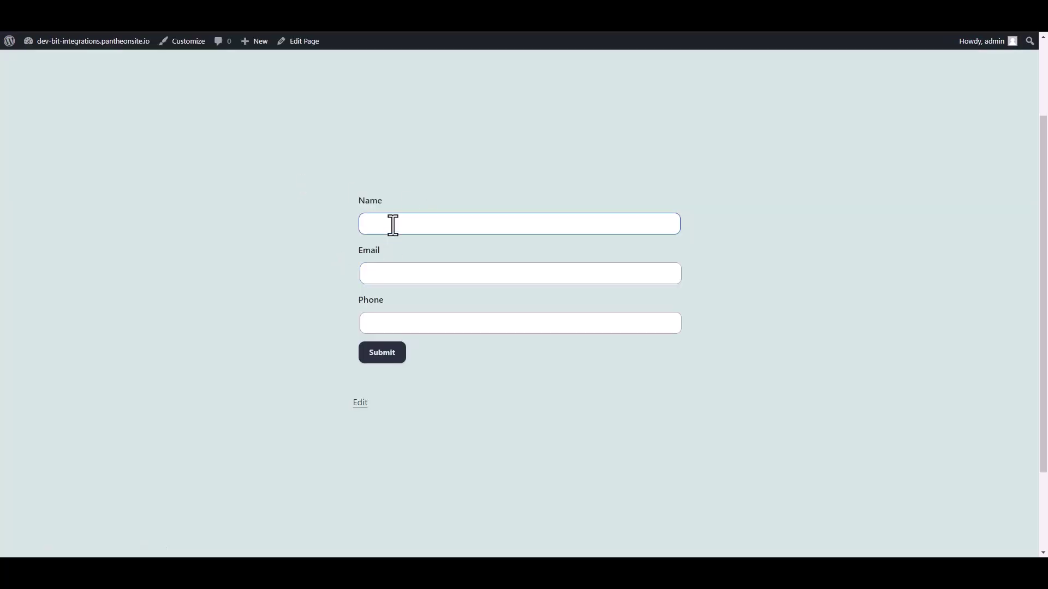
left_click(393, 225)
type("Bit Integrations")
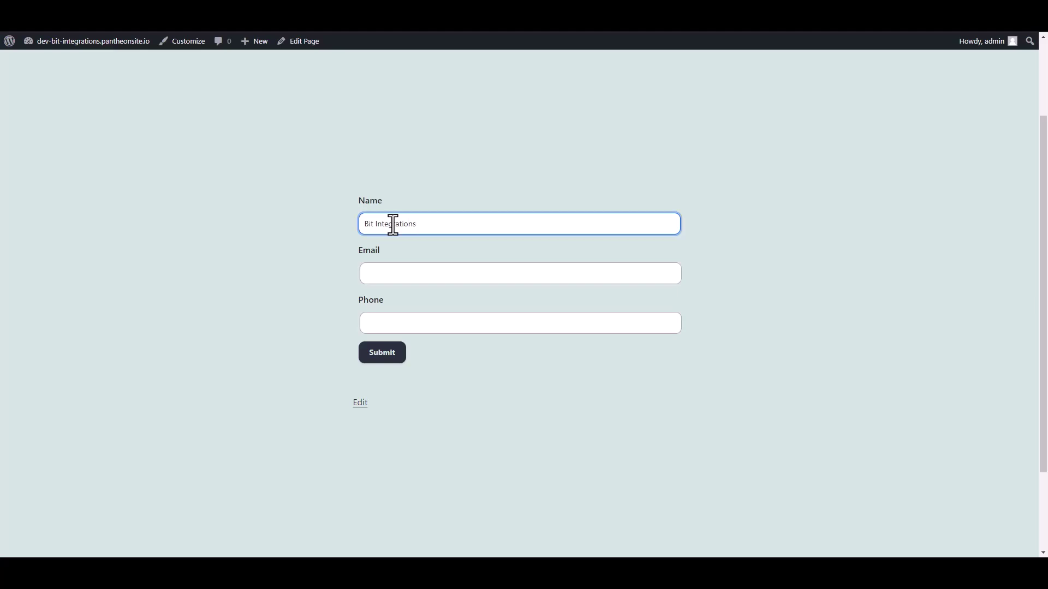
left_click(381, 275)
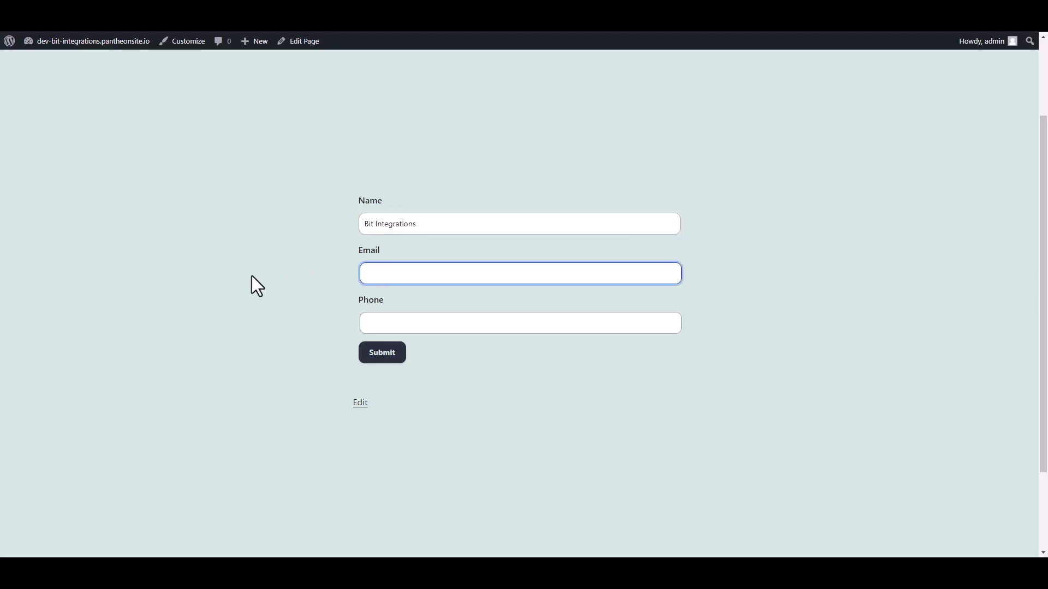
left_click(367, 325)
type("444555666")
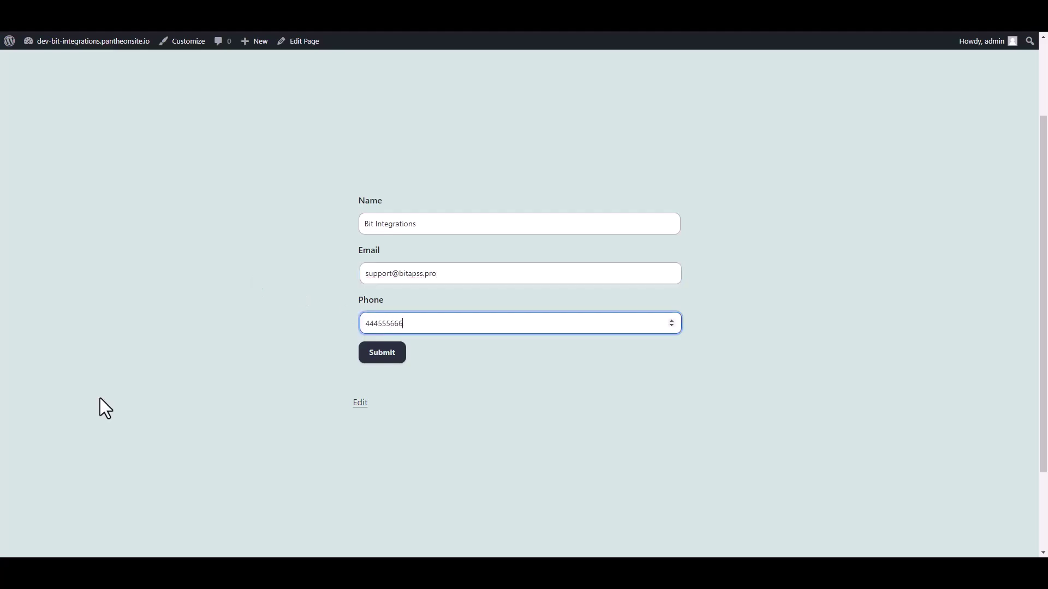
left_click(393, 353)
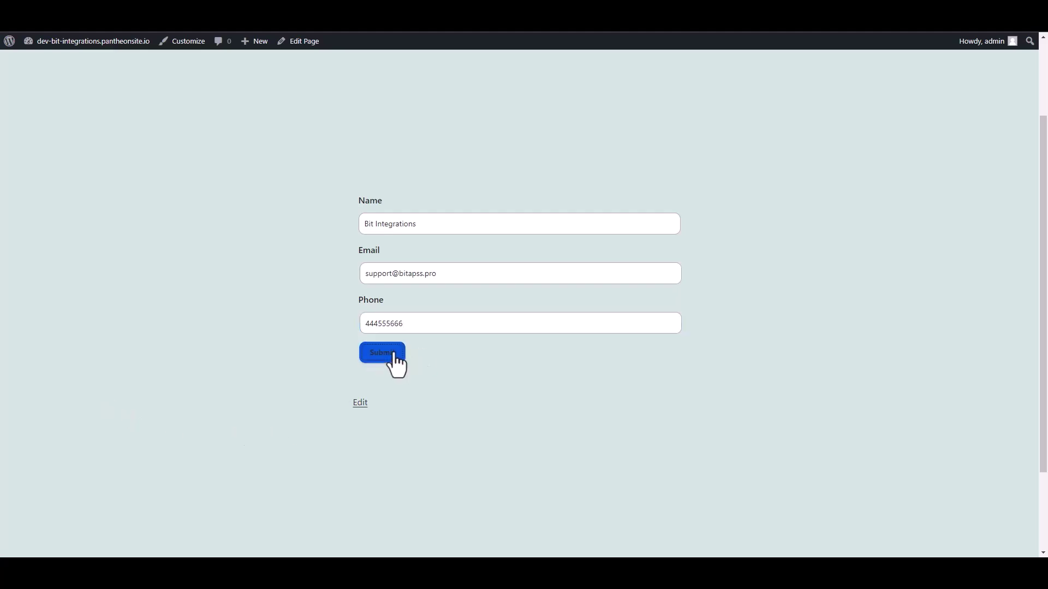